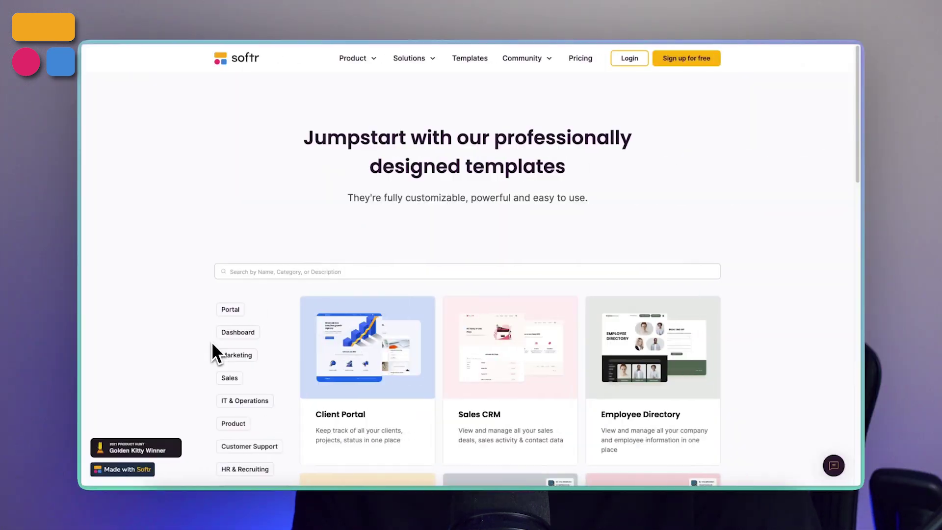
- Browse the template gallery, preview the Marketing campaign management template and enter its demo as a test user
scroll(213, 343, down, 4)
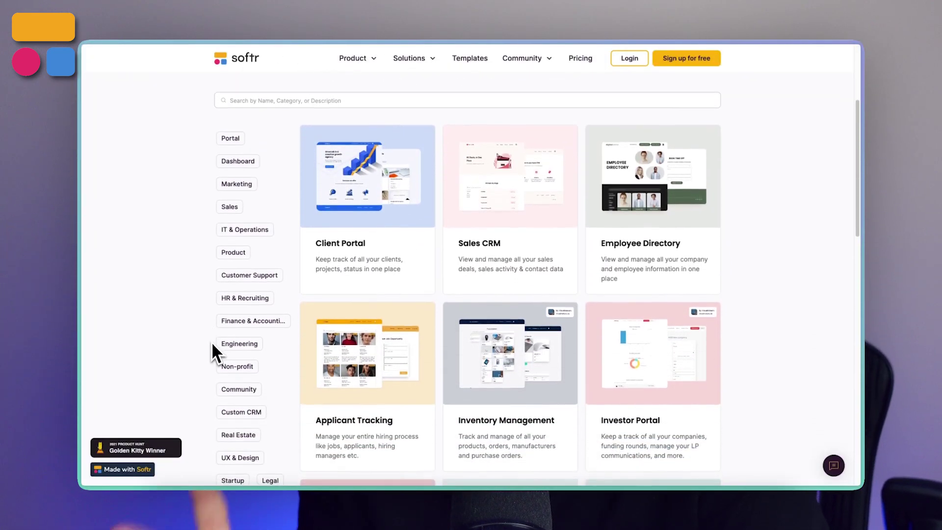
scroll(212, 344, down, 3)
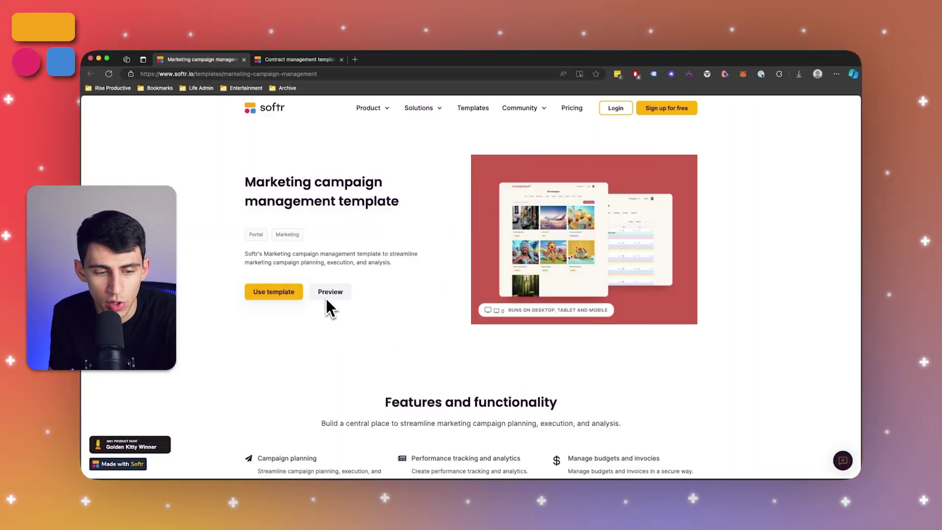
click(339, 292)
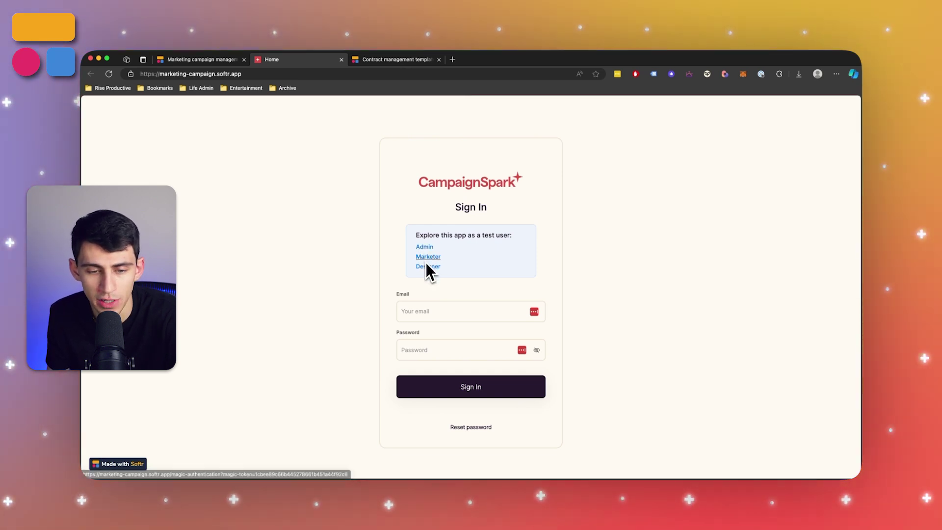
click(428, 264)
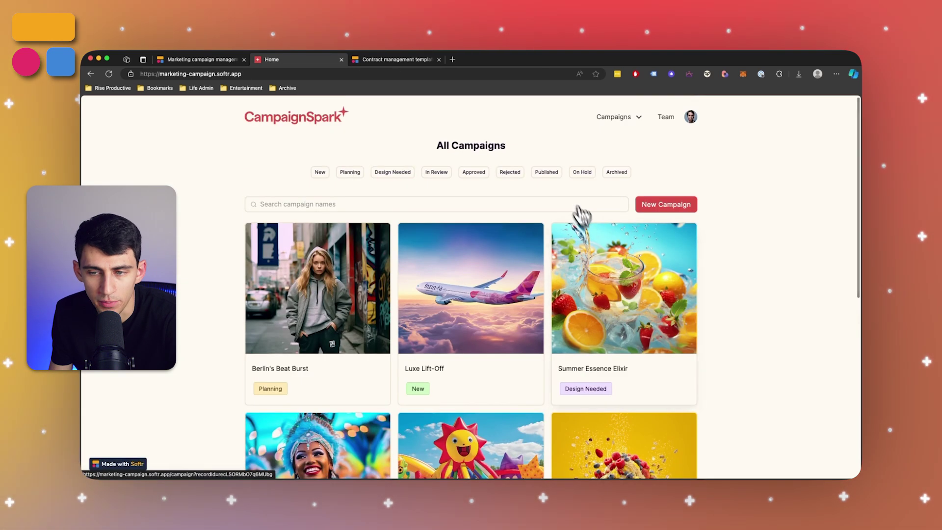
- Look through all campaign cards and try the Rejected status filter on and off
scroll(572, 204, down, 3)
scroll(524, 275, up, 3)
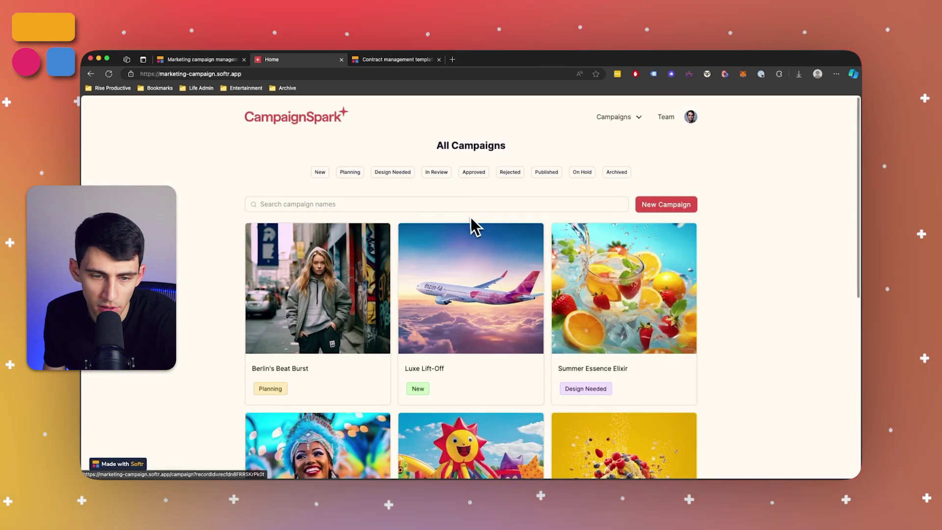
scroll(431, 304, down, 10)
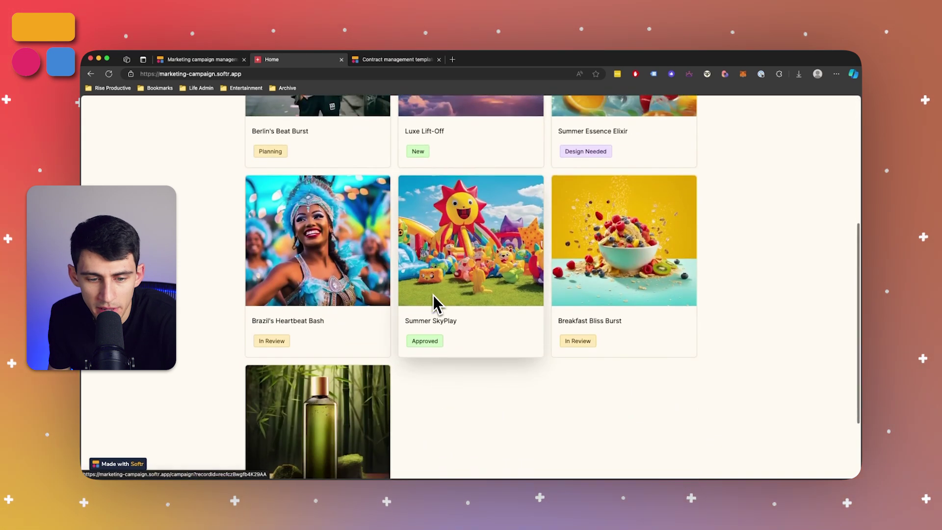
scroll(456, 332, up, 10)
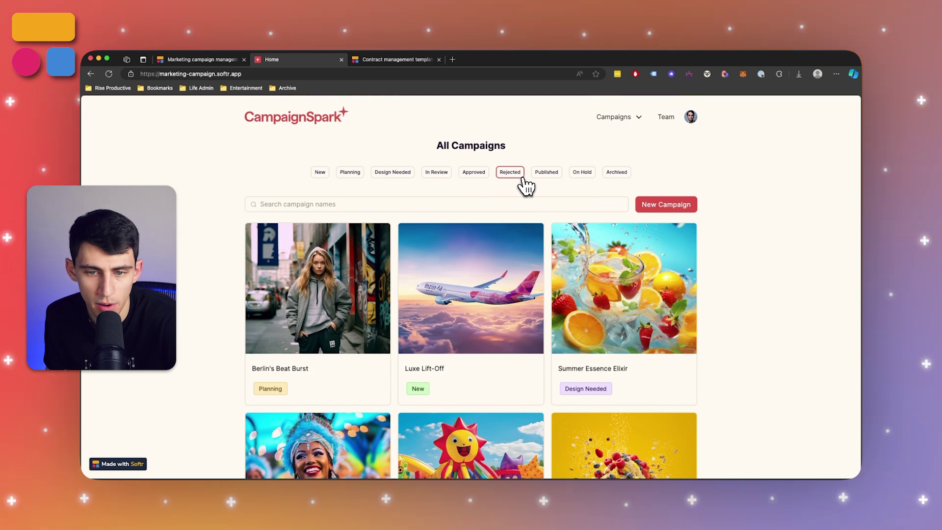
click(511, 172)
click(512, 174)
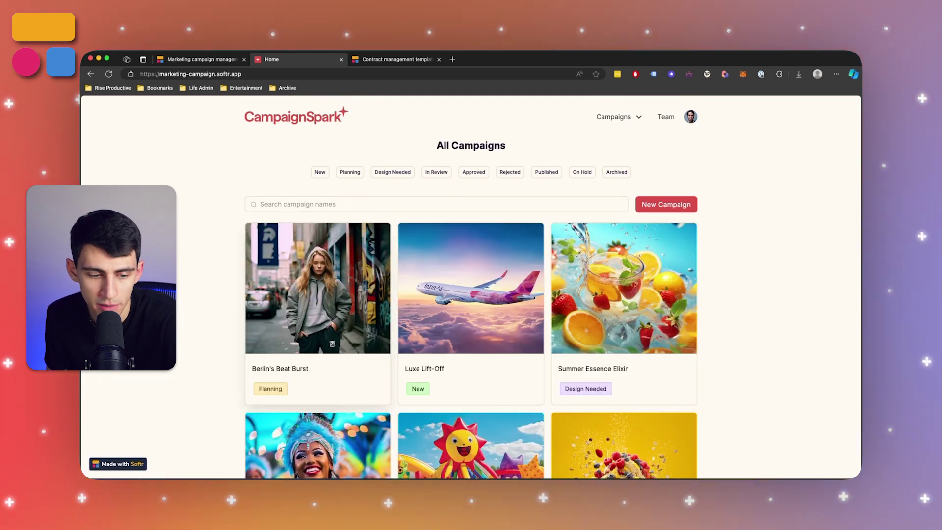
- Open the form for creating a new campaign and examine its goal, status and assignee fields
click(657, 206)
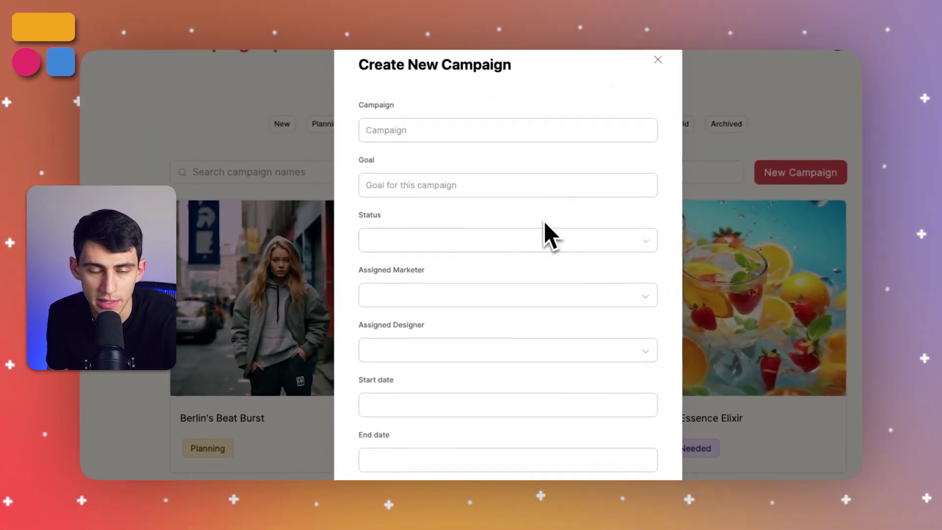
key(Tab)
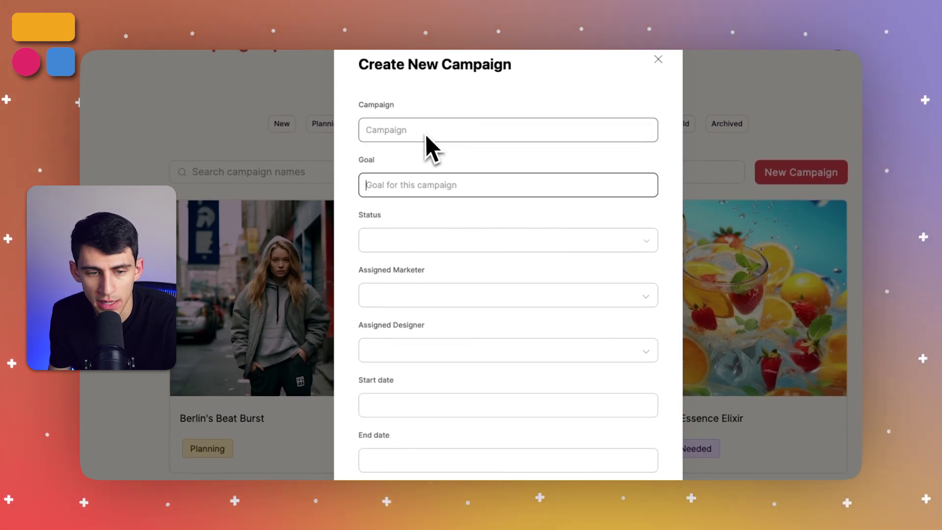
click(363, 240)
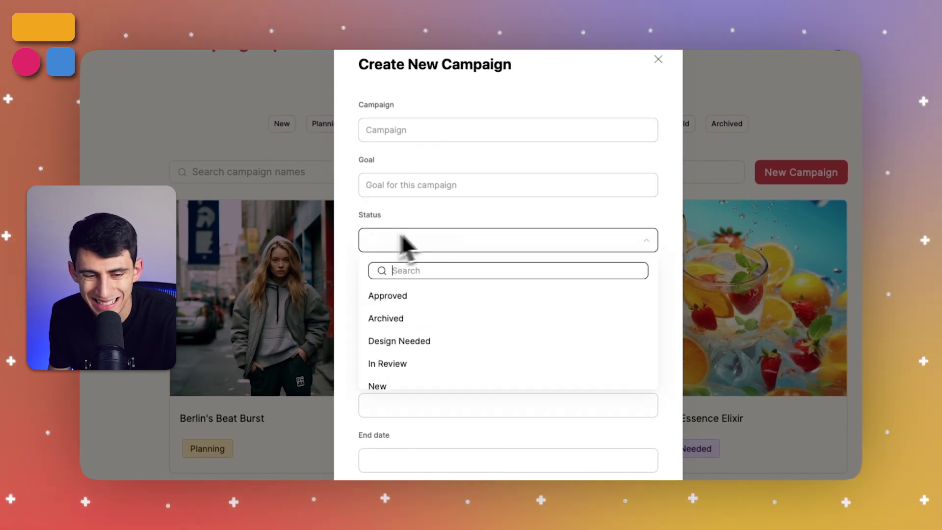
click(432, 235)
key(Tab)
key(Tab)
click(412, 290)
key(Tab)
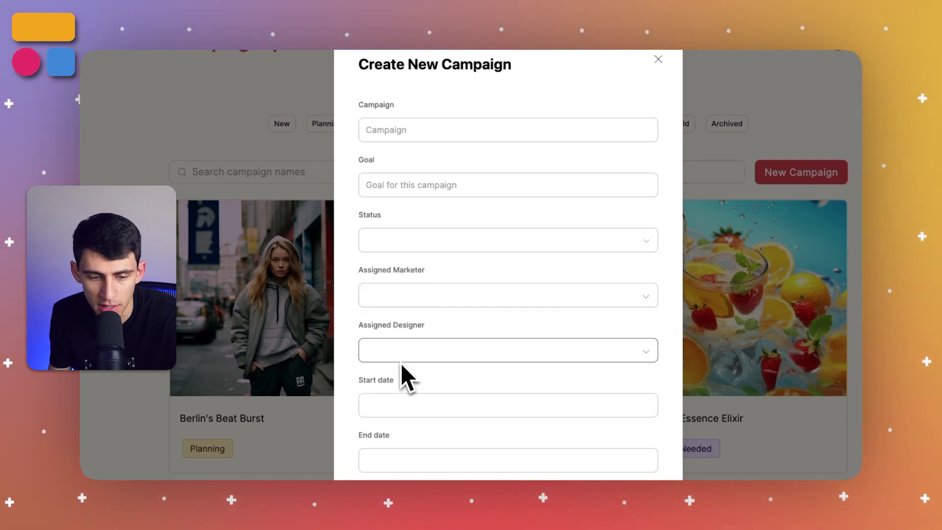
- Examine the Platform choices and remaining fields of the new campaign form, and submit it with all fields blank
scroll(461, 413, down, 4)
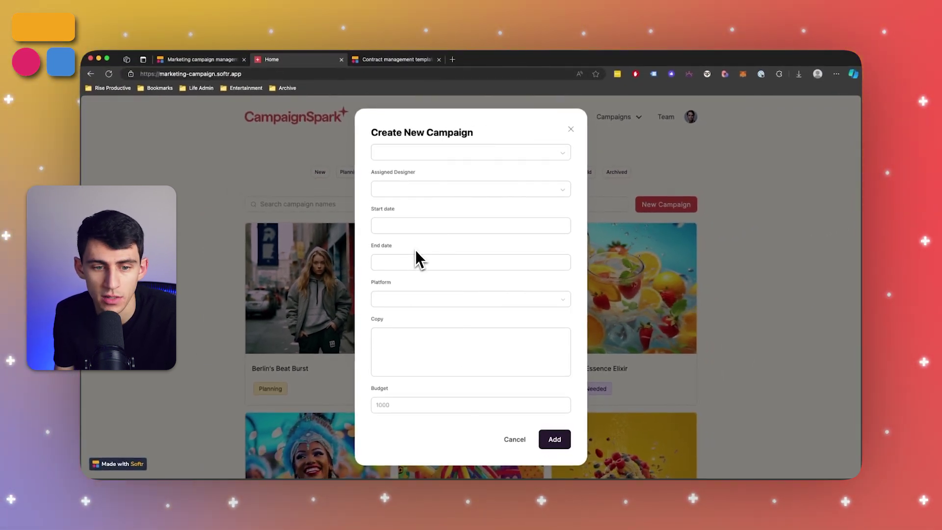
click(415, 298)
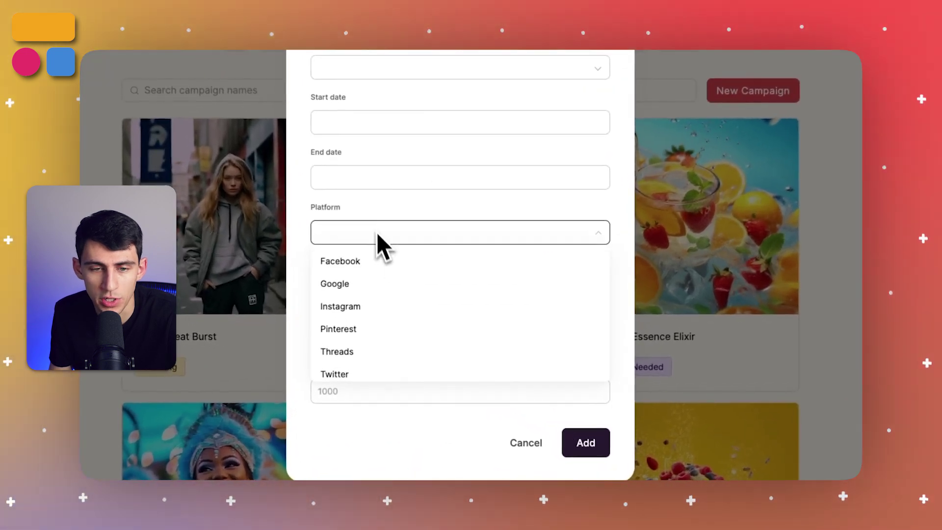
click(378, 236)
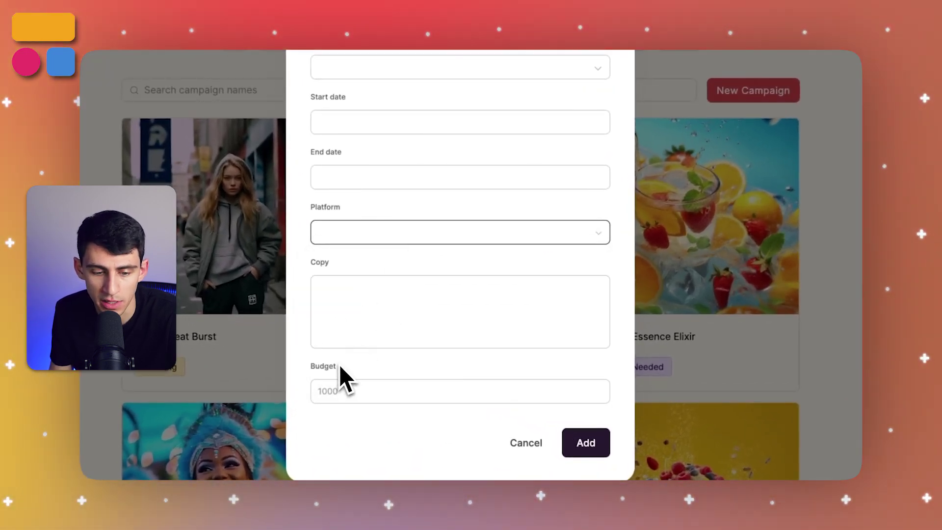
click(589, 443)
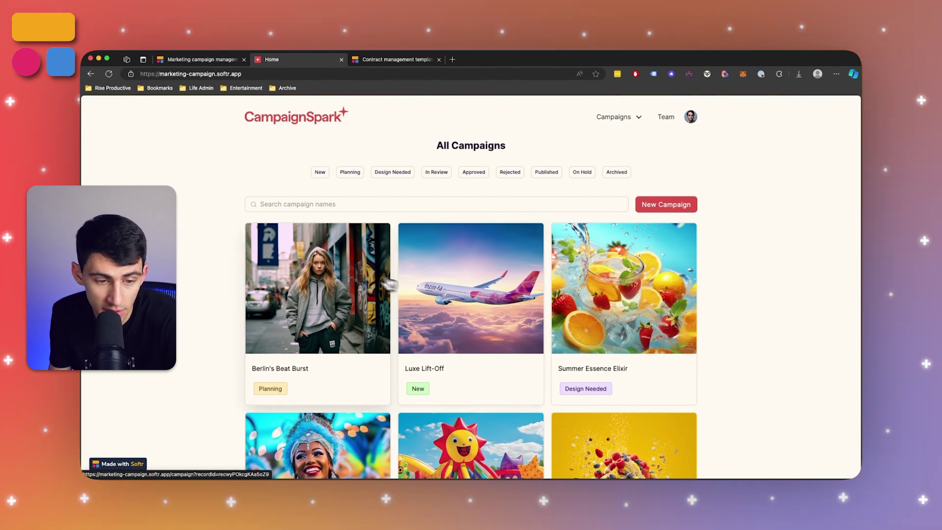
- Open the Berlin's Beat Burst campaign and update its start date to June 2, 2023
click(346, 276)
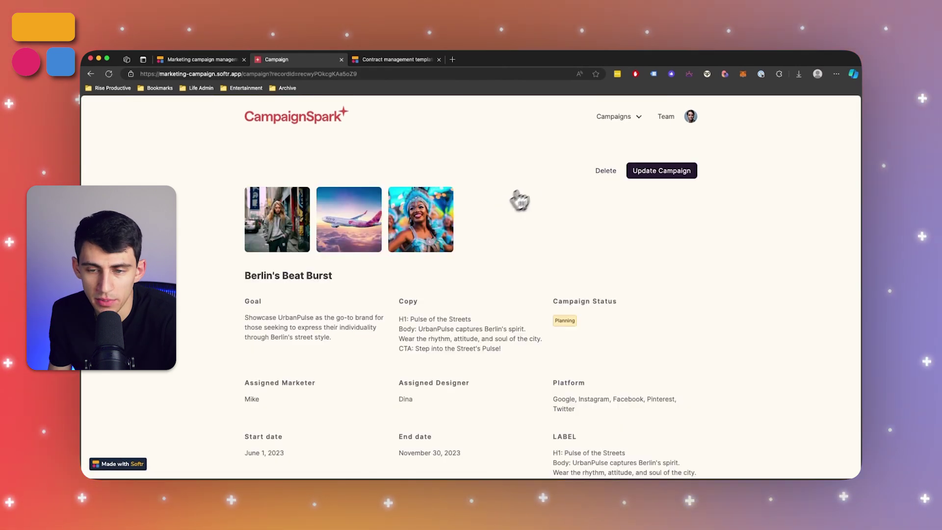
click(670, 171)
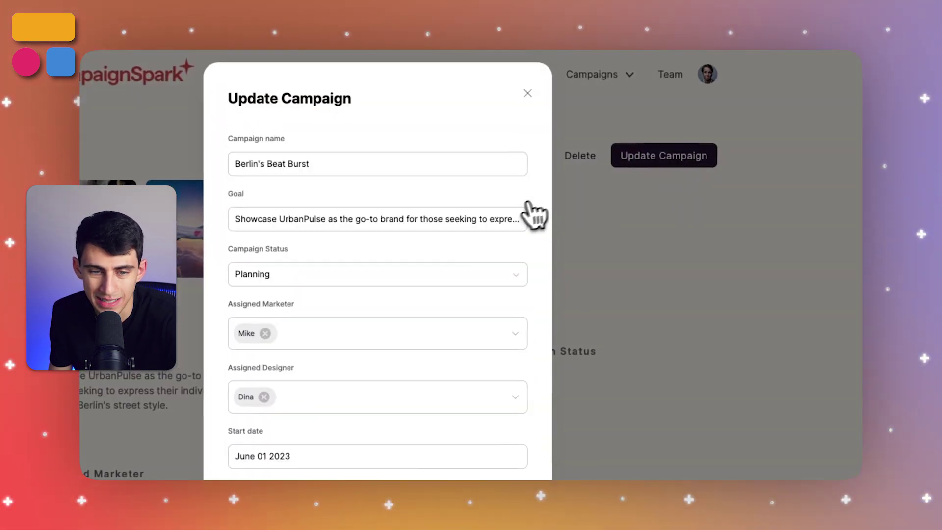
scroll(424, 213, down, 3)
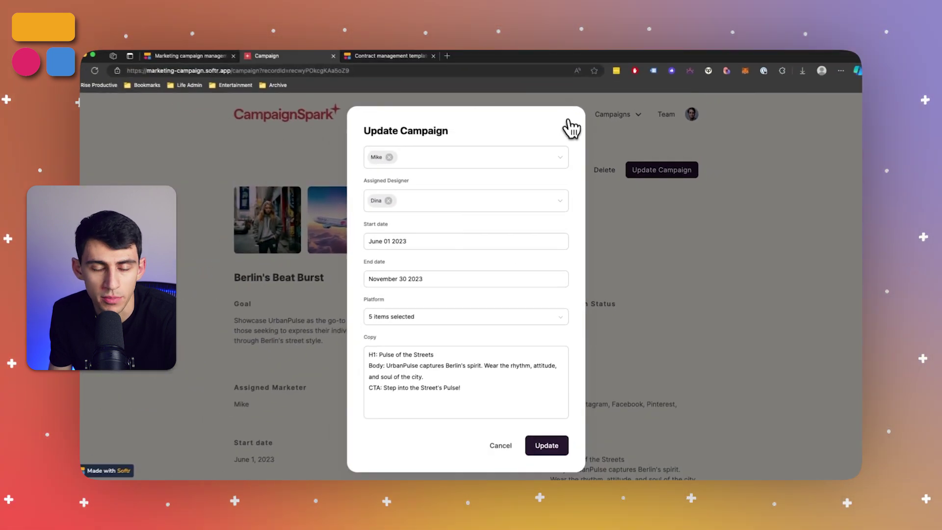
scroll(557, 183, up, 3)
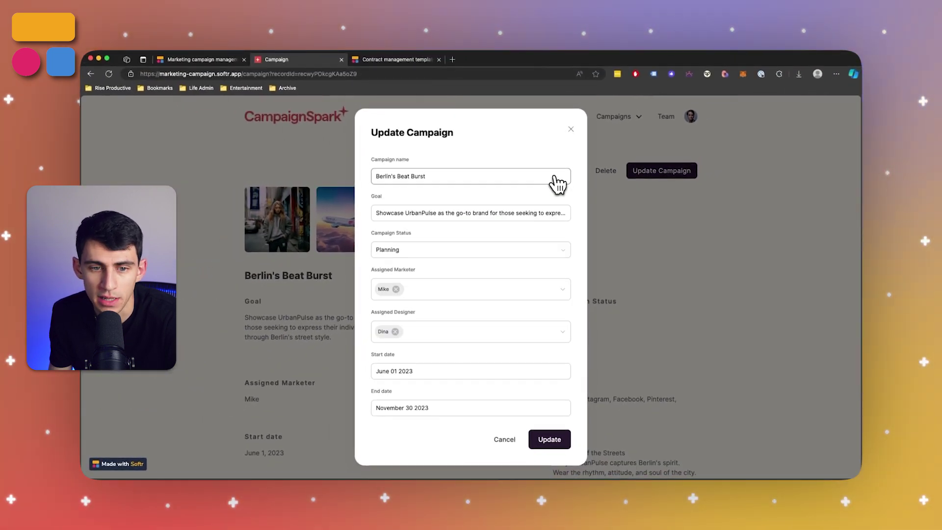
scroll(541, 195, down, 3)
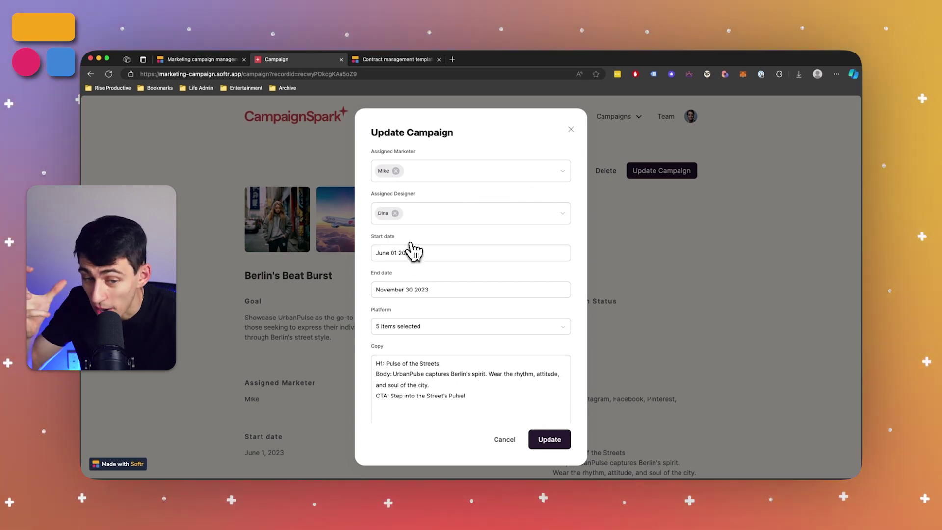
click(412, 252)
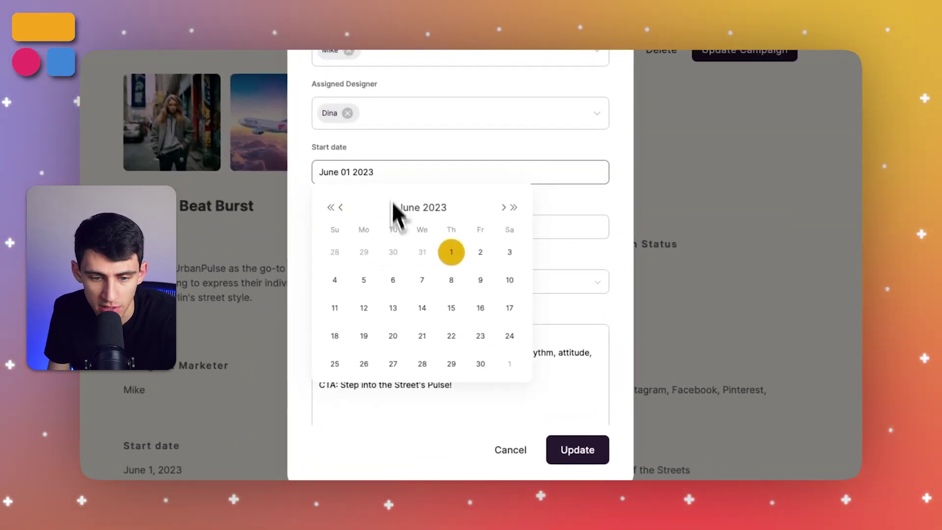
click(463, 255)
click(583, 454)
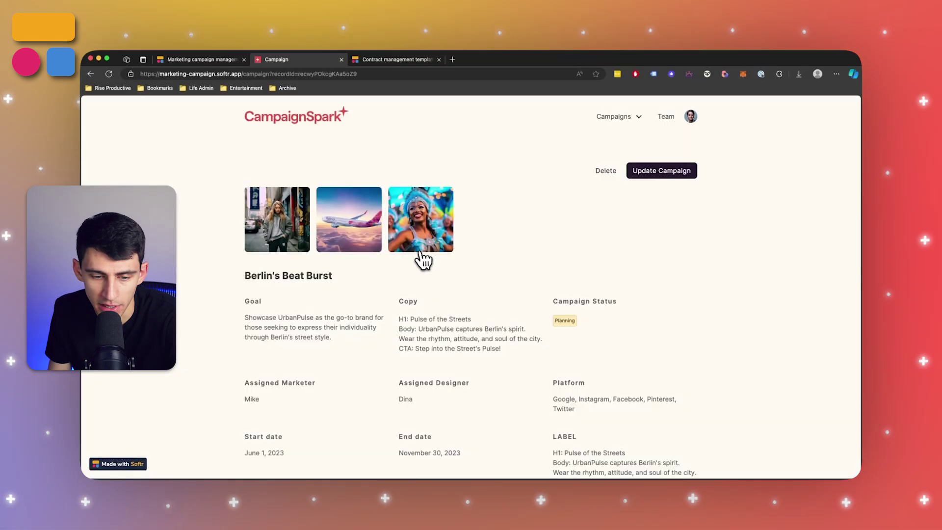
- Review the details of the Berlin's Beat Burst campaign and view its airplane image enlarged, closing it again
scroll(421, 255, down, 3)
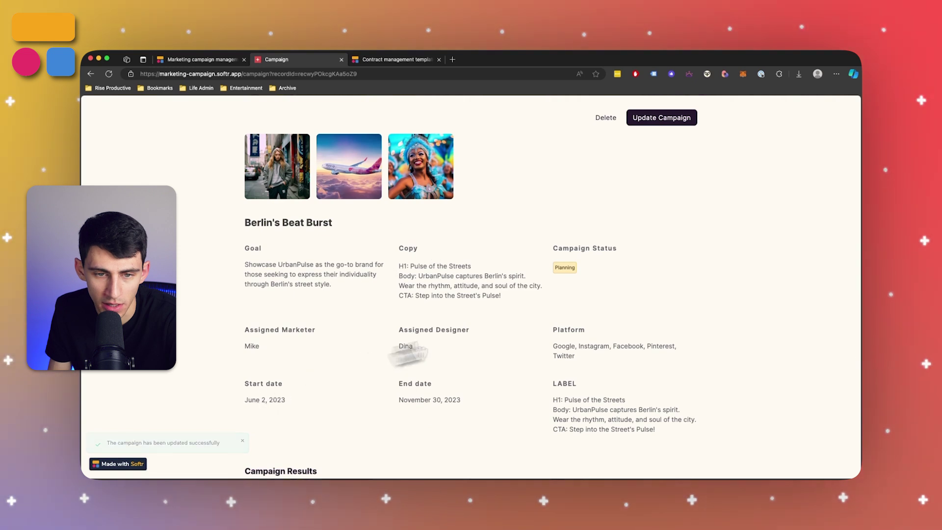
scroll(445, 341, up, 2)
scroll(483, 222, down, 3)
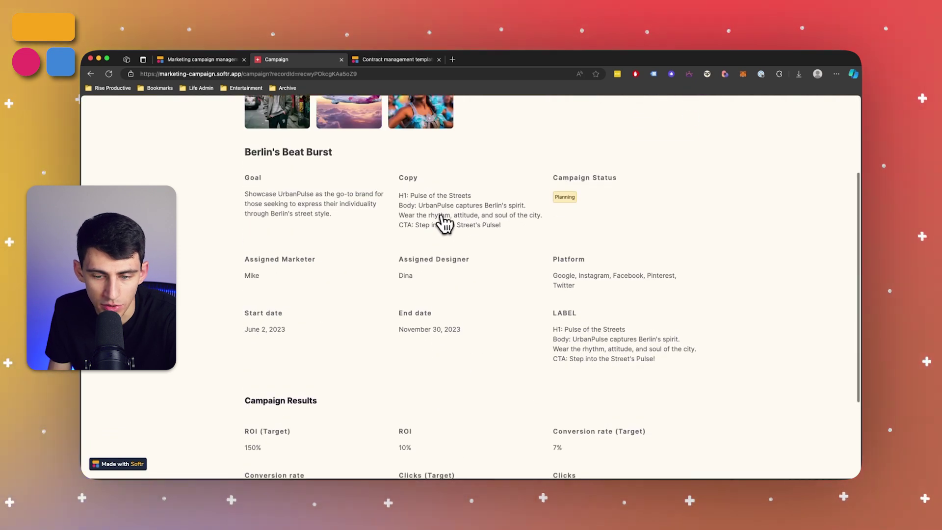
scroll(444, 227, up, 3)
scroll(486, 242, down, 1)
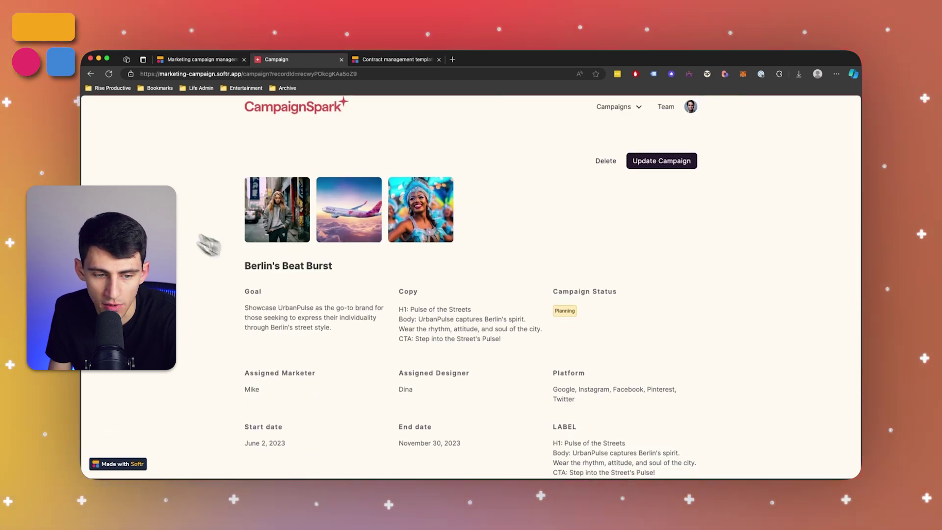
scroll(540, 322, down, 2)
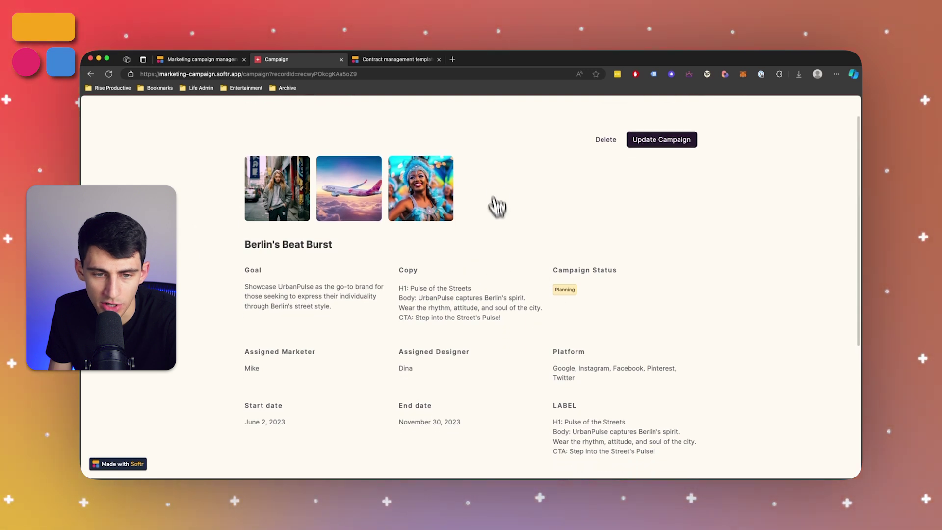
scroll(461, 209, up, 3)
click(368, 227)
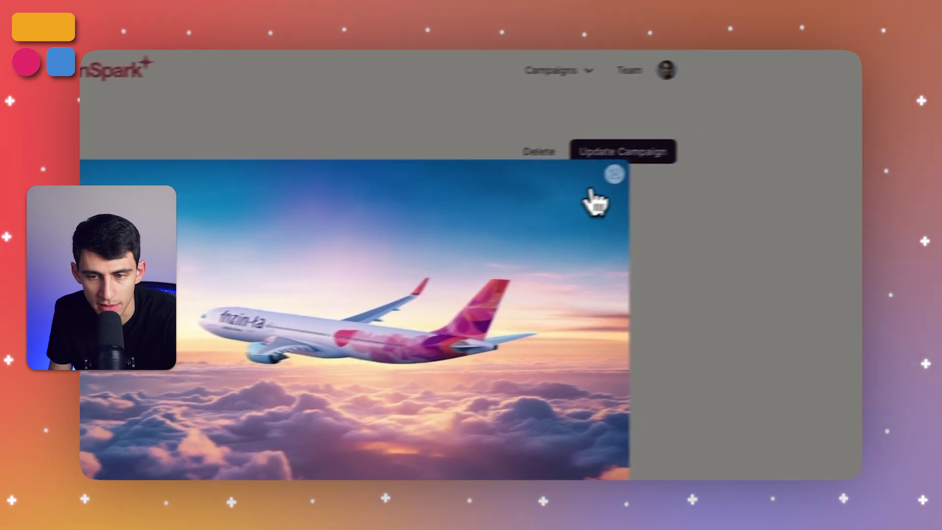
click(613, 175)
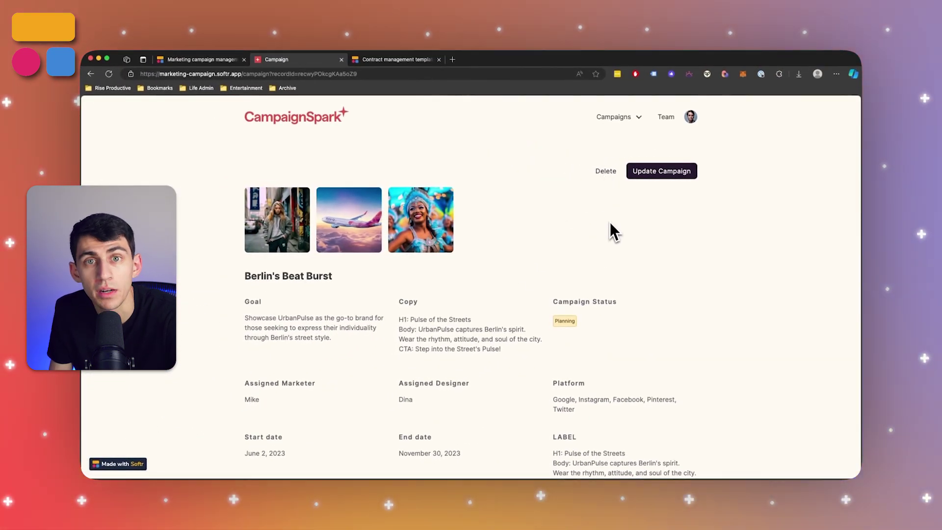
- Review the Campaign Results metrics and look at the form for updating them, closing it without saving
scroll(599, 265, down, 5)
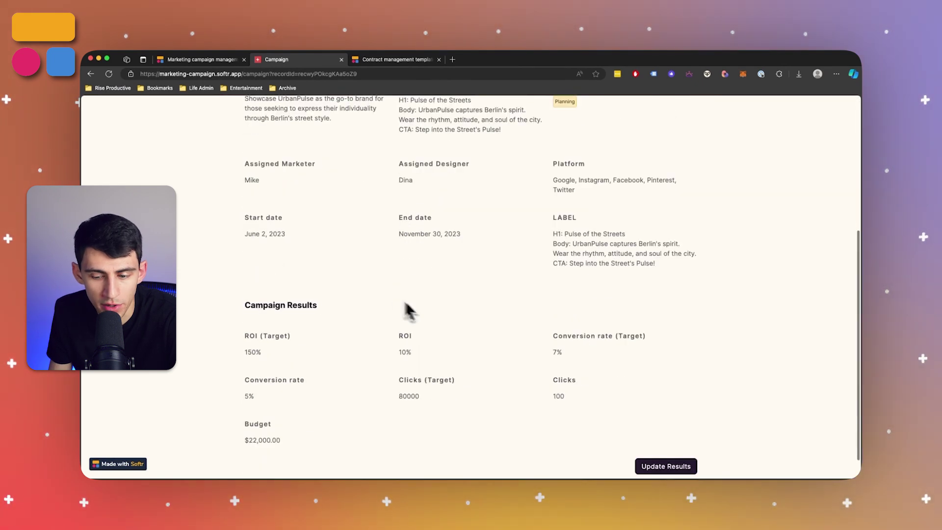
scroll(413, 314, down, 1)
scroll(369, 305, down, 1)
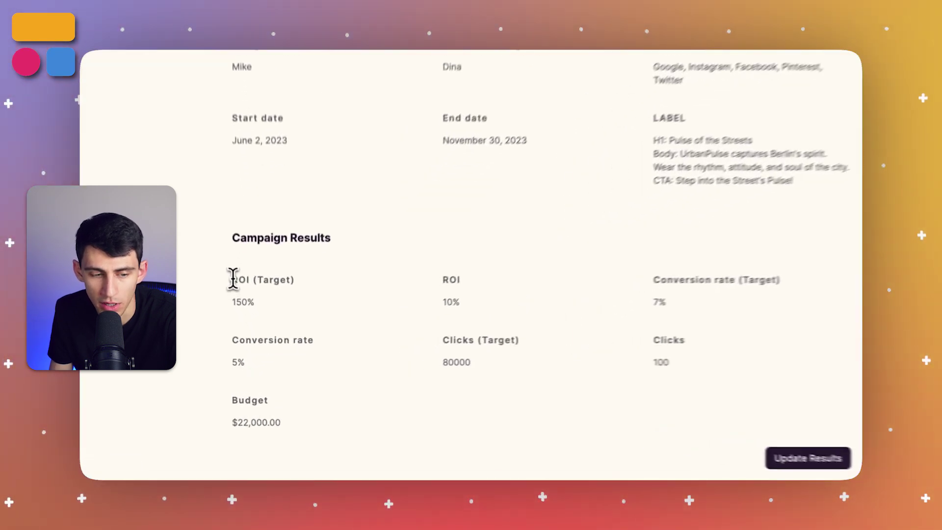
drag(233, 278, 273, 275)
click(319, 280)
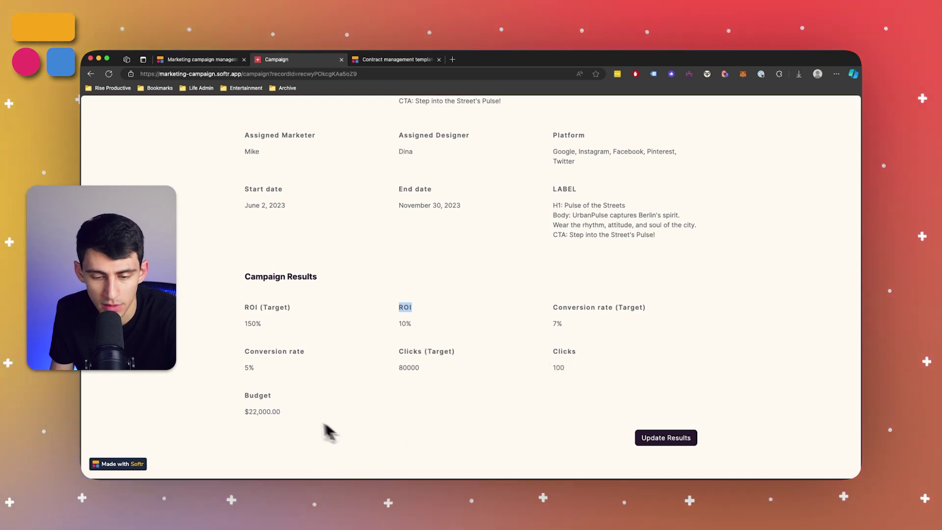
click(660, 438)
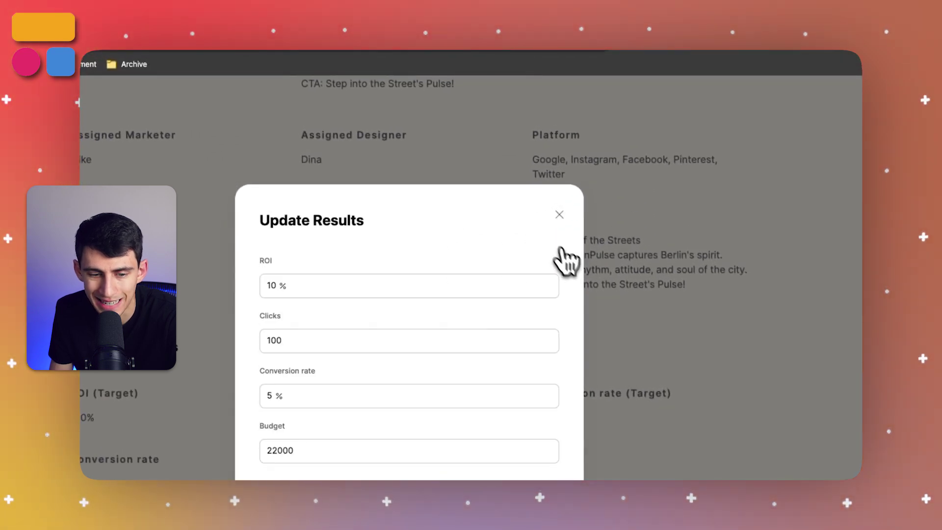
click(559, 214)
- Leave the campaign details and reload the list of all campaigns through the Campaigns navigation
click(613, 118)
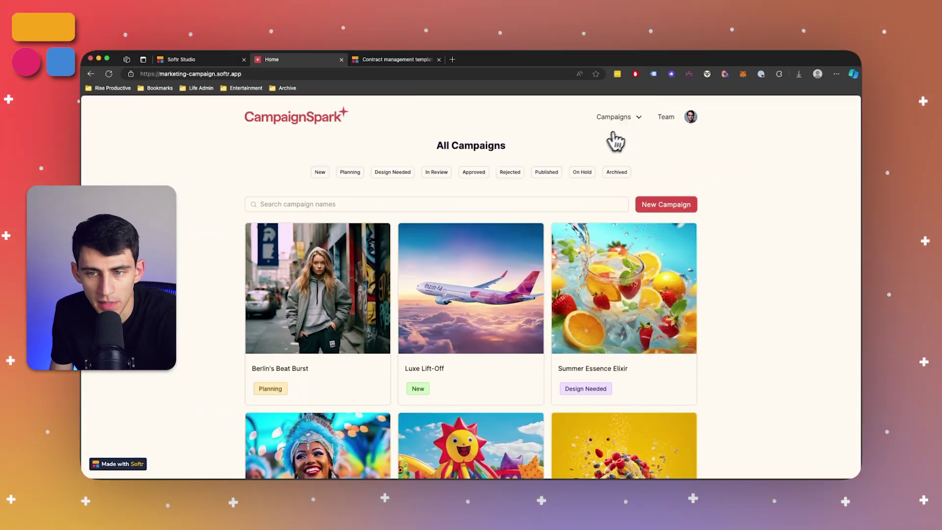
click(564, 137)
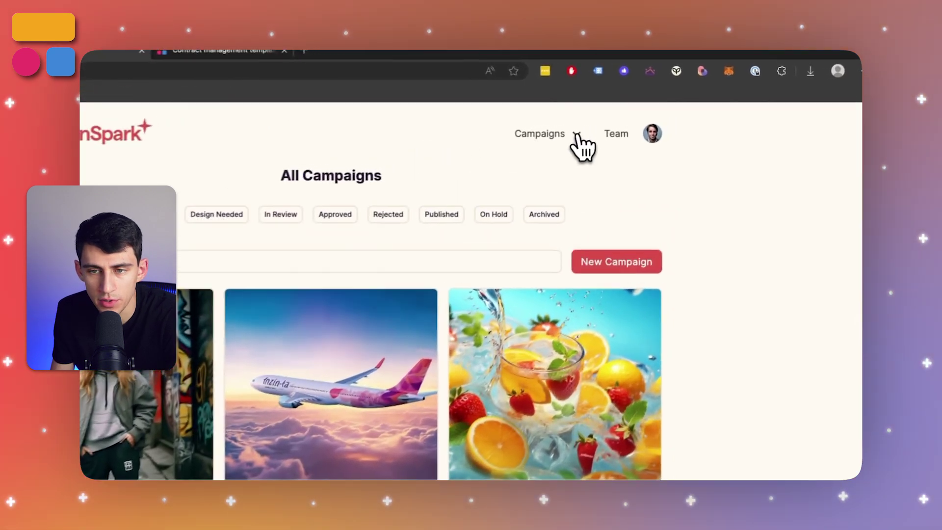
click(577, 135)
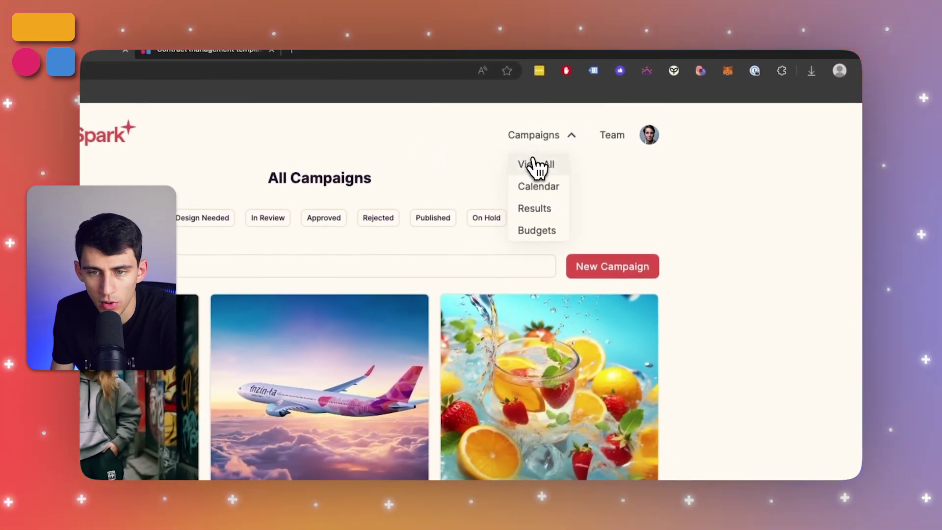
click(534, 164)
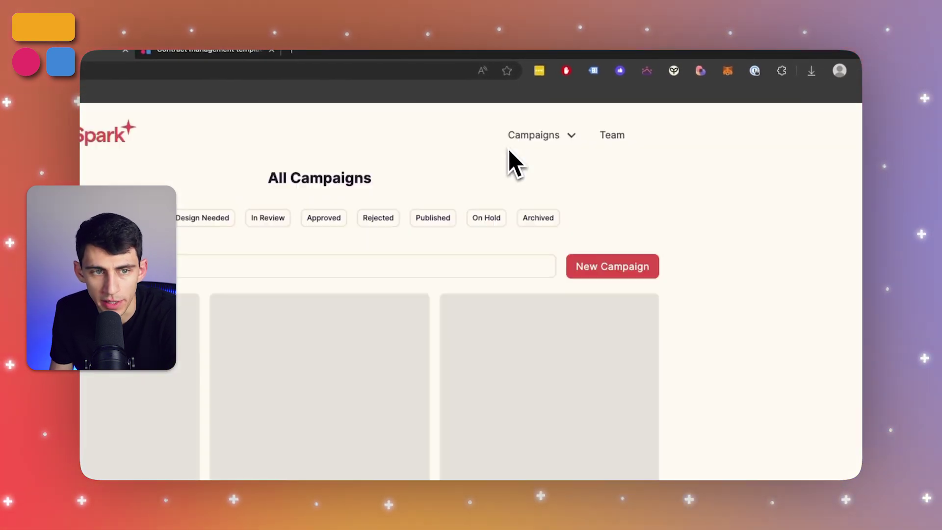
- Open the campaign calendar and look over the campaigns scheduled for November 2023
click(542, 143)
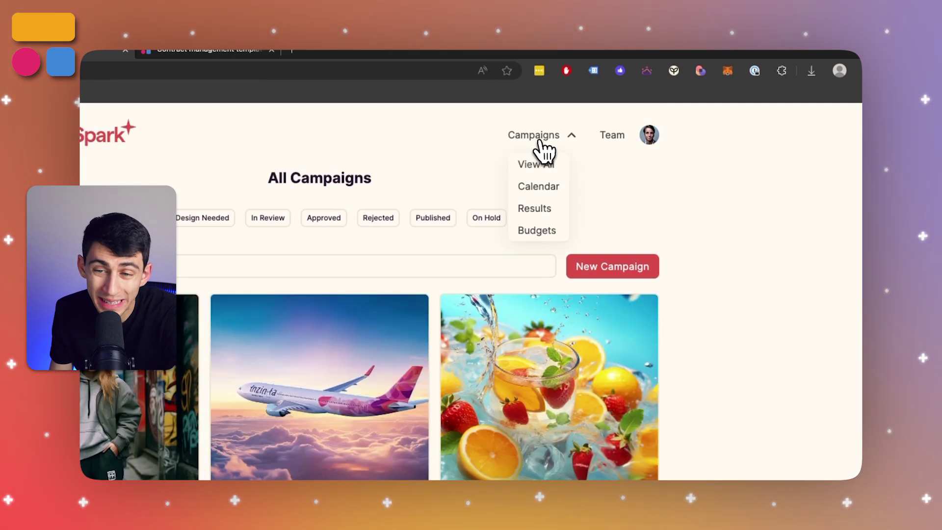
click(540, 190)
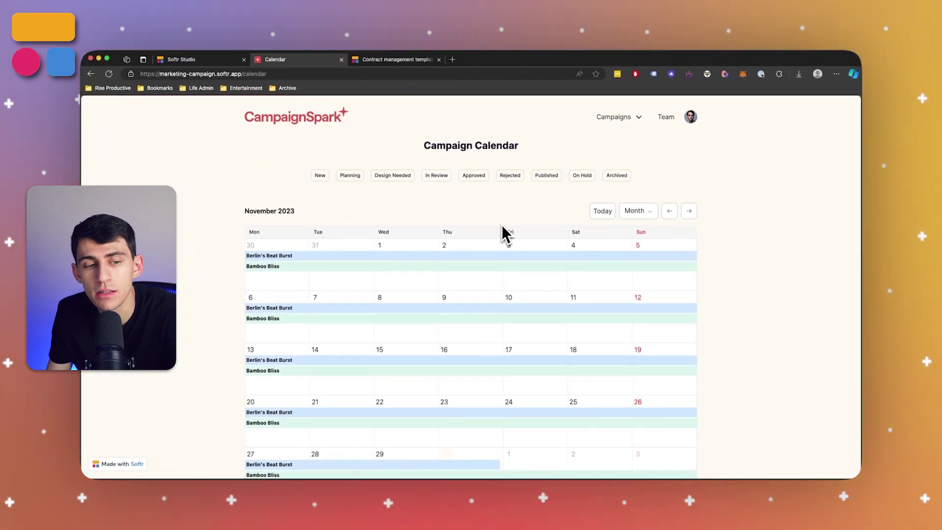
scroll(518, 242, down, 5)
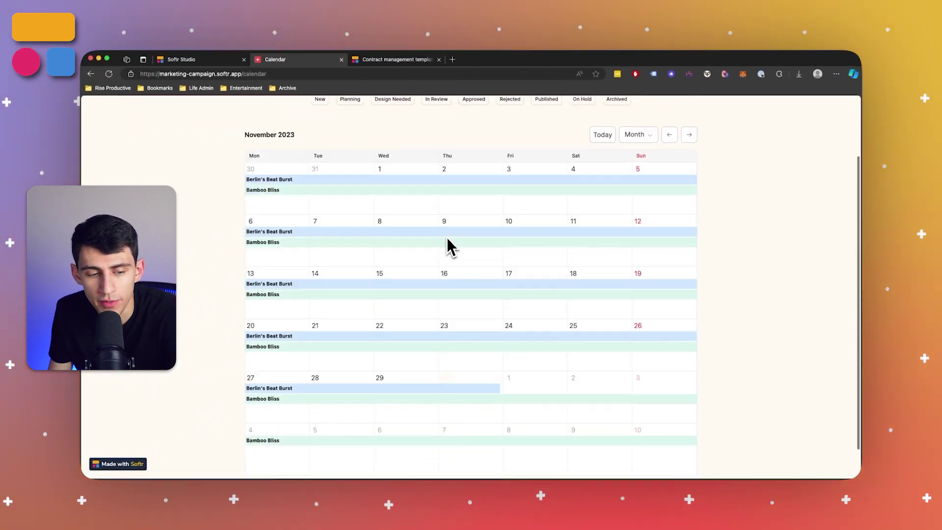
scroll(536, 268, up, 5)
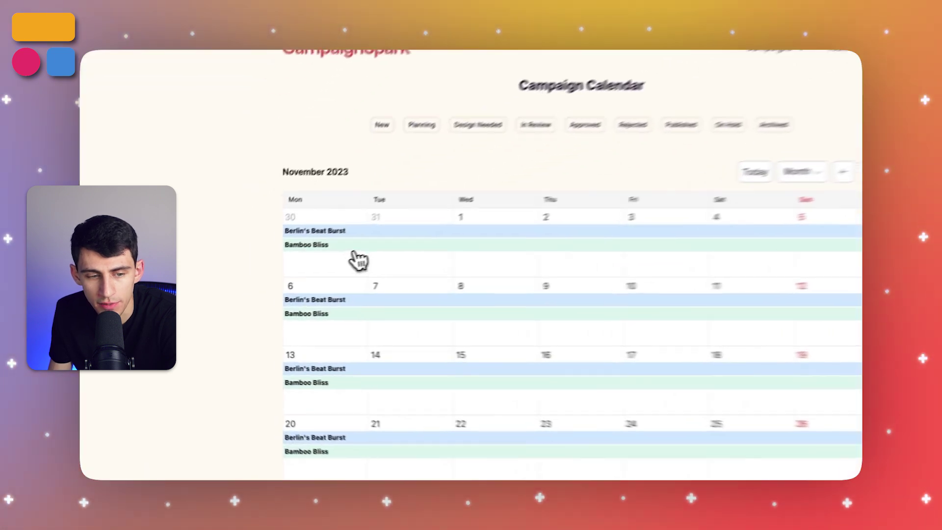
- Open the Bamboo Bliss campaign from the calendar, review its details, and close the details view
click(302, 268)
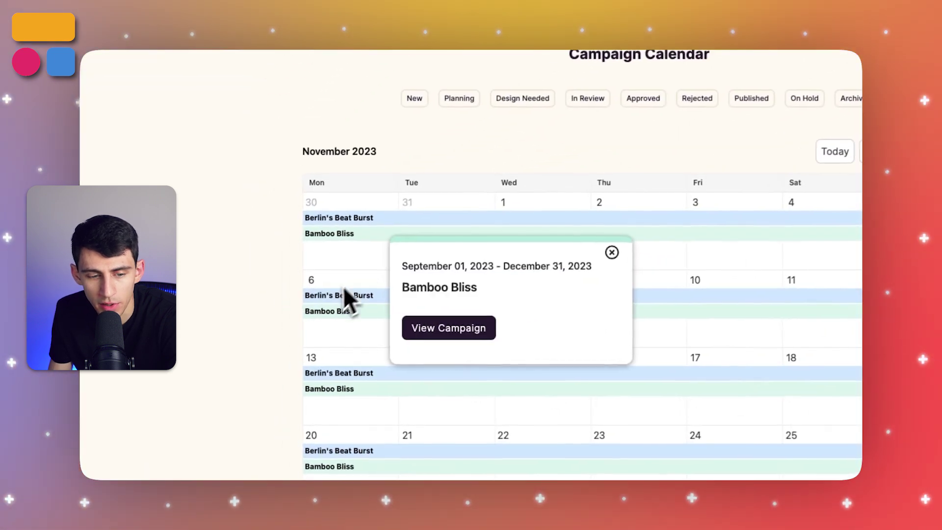
click(430, 333)
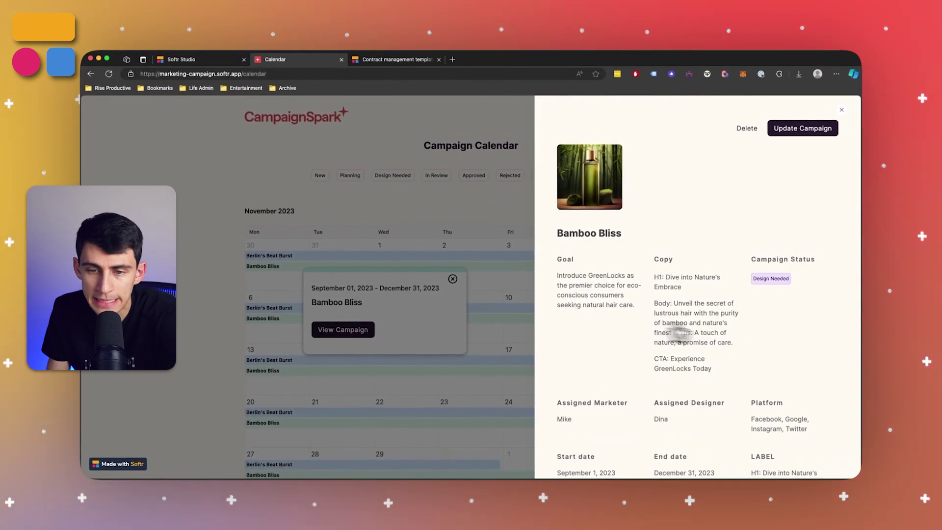
scroll(749, 331, down, 7)
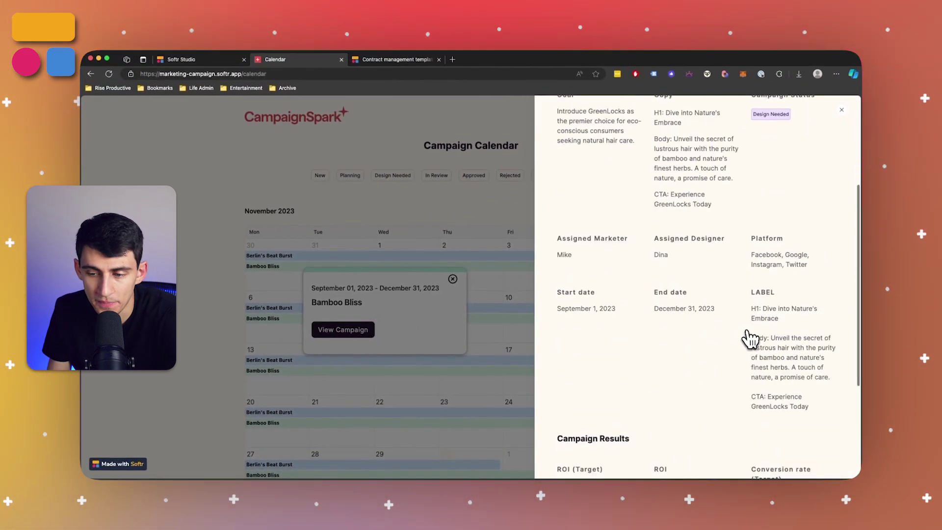
scroll(749, 338, up, 7)
scroll(747, 324, up, 1)
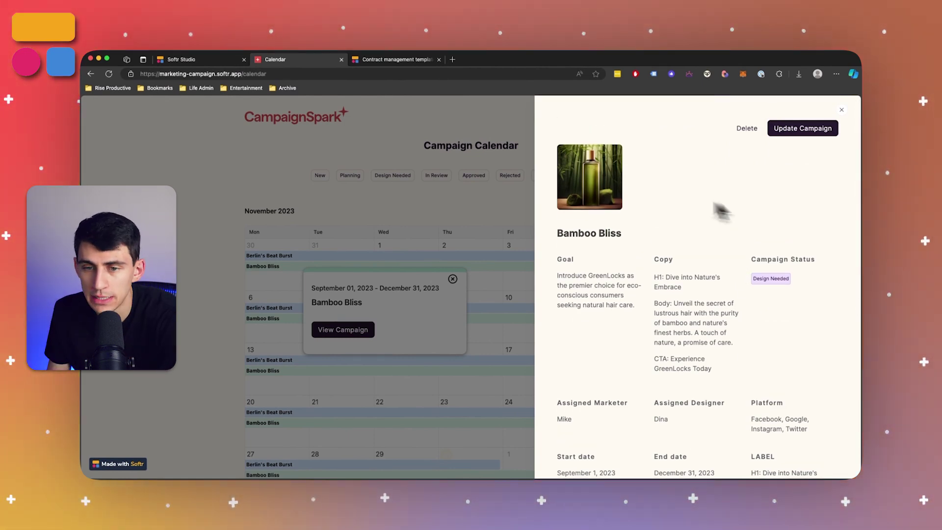
click(488, 188)
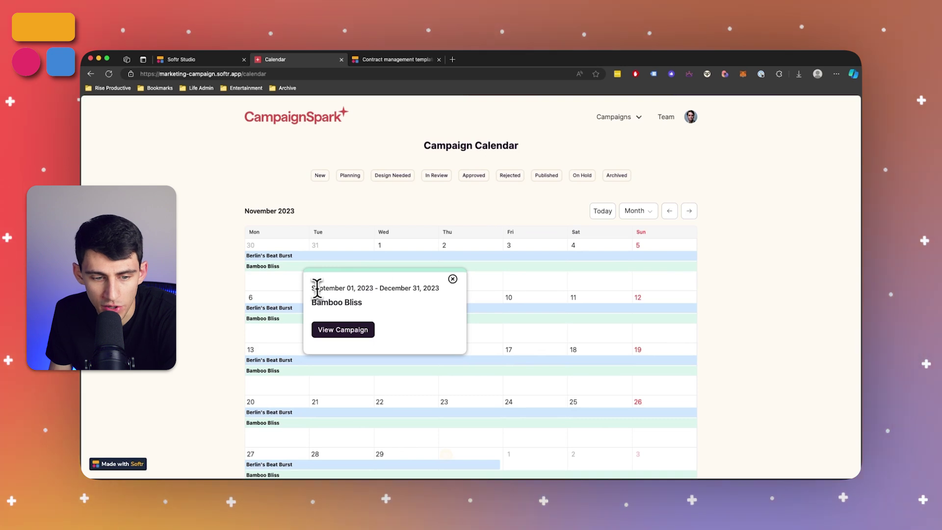
- Highlight the date range and title in the Bamboo Bliss calendar pop-up, and dismiss the pop-up
drag(313, 288, 444, 296)
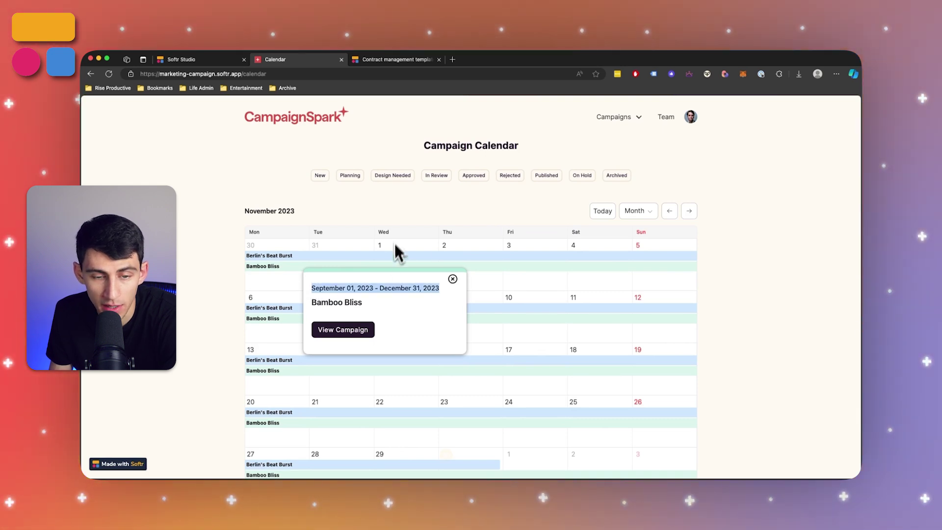
triple_click(338, 303)
click(470, 280)
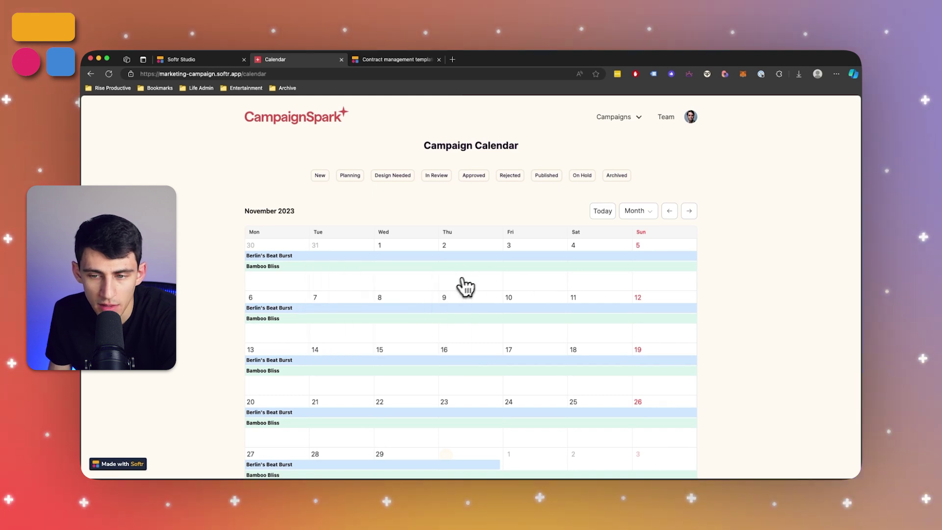
- Show the campaign calendar by Week and return it to the Month view
click(649, 218)
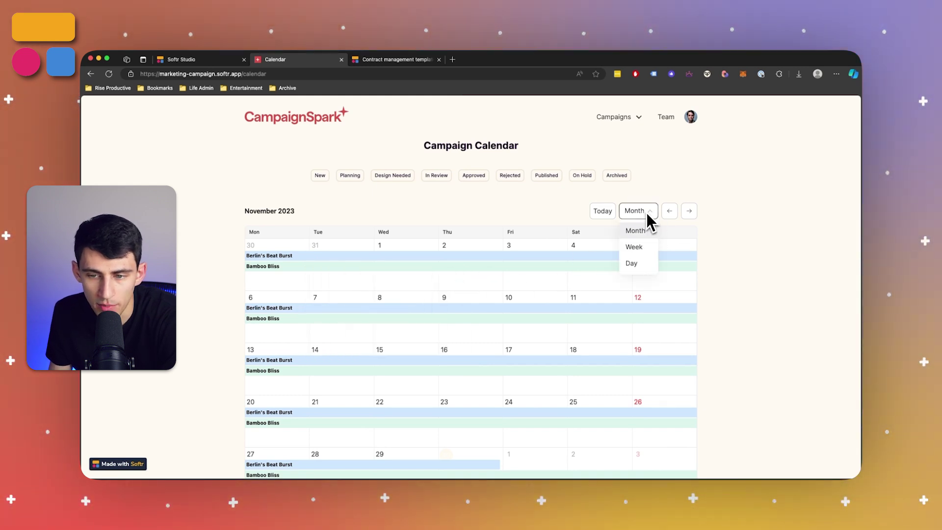
click(634, 247)
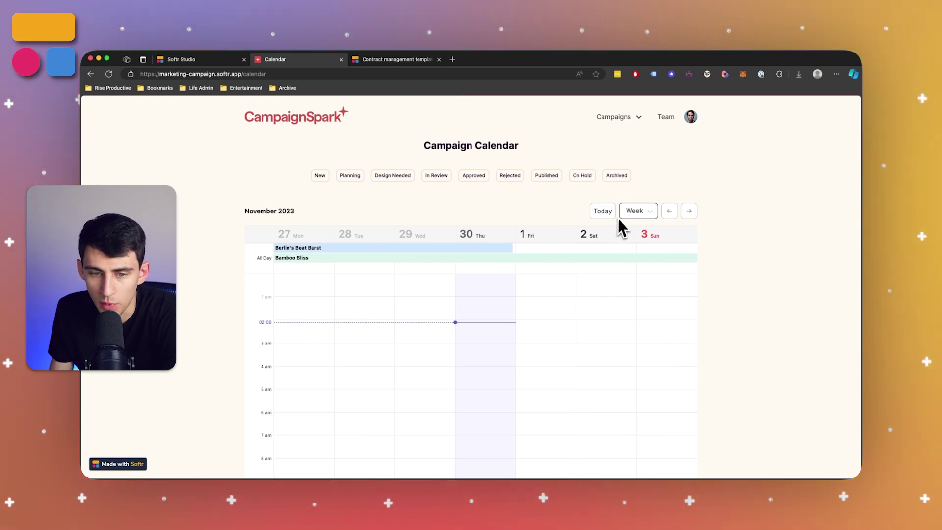
click(637, 211)
click(632, 230)
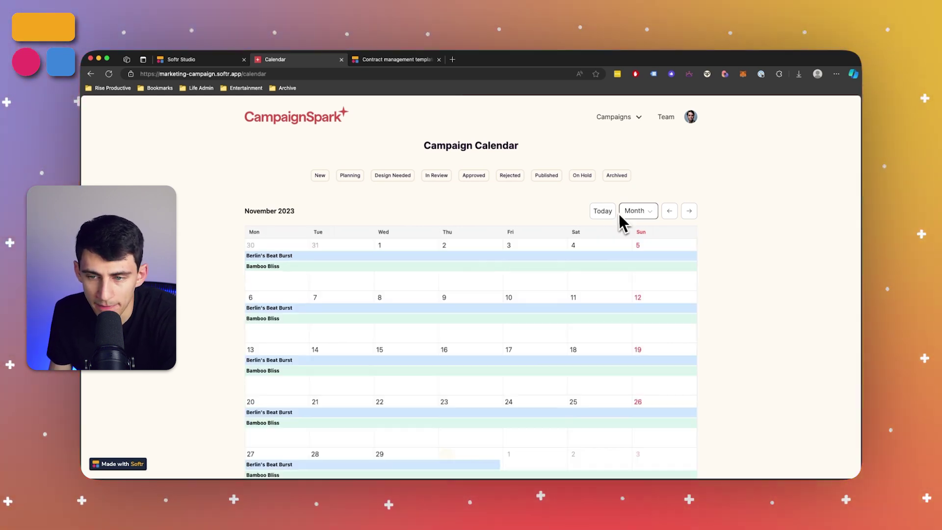
- Browse the campaign calendar ahead to February 2024, return to today's date, and look over the whole month
click(689, 211)
click(689, 211)
click(690, 211)
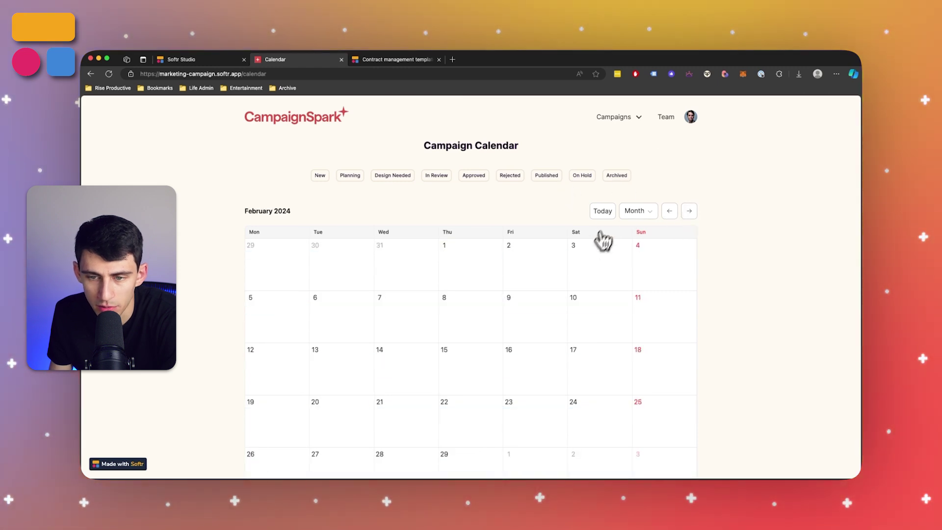
click(608, 212)
scroll(431, 221, down, 1)
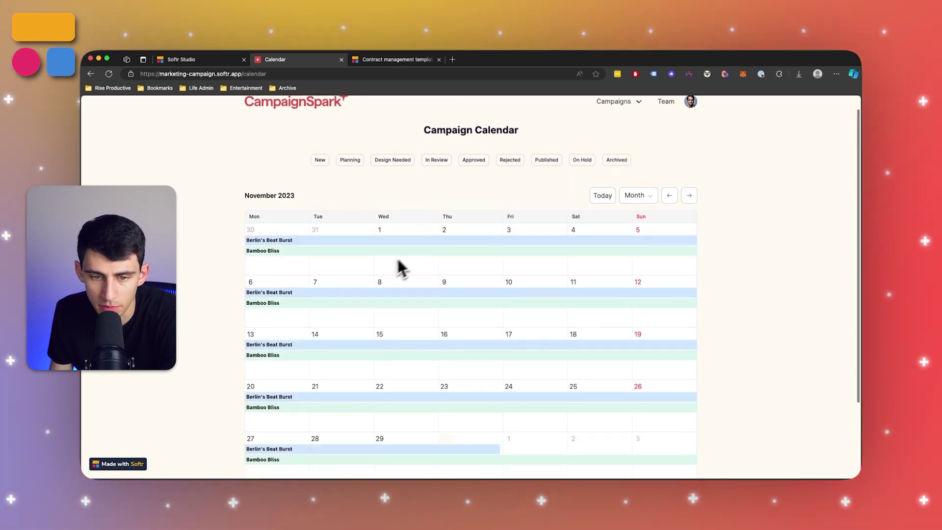
scroll(417, 284, down, 3)
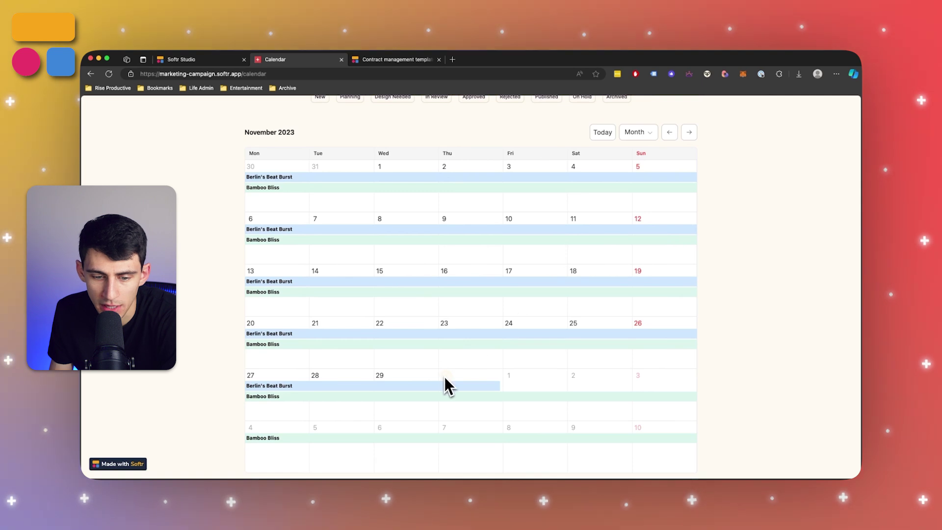
scroll(566, 276, up, 4)
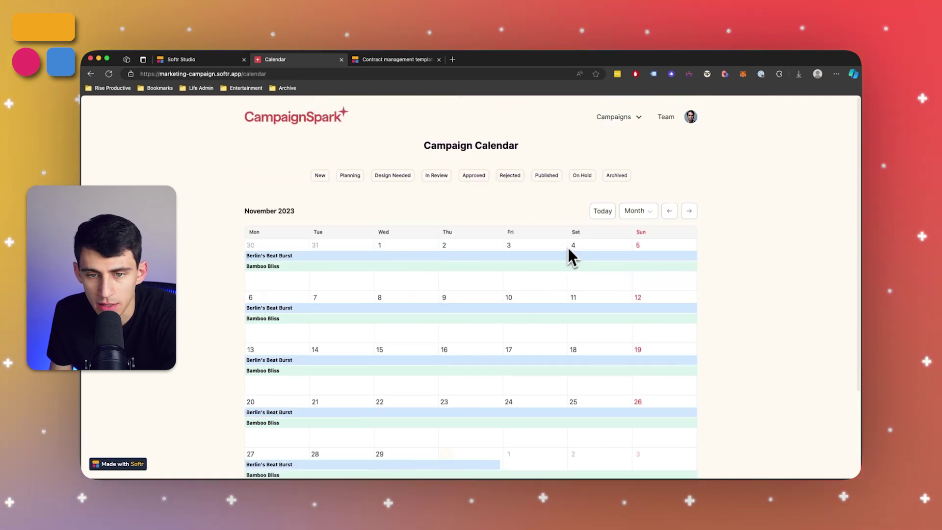
- Open the campaign Results page, review the ROI, Clicks and Conversion rate target charts, and reload the page
click(616, 116)
click(619, 164)
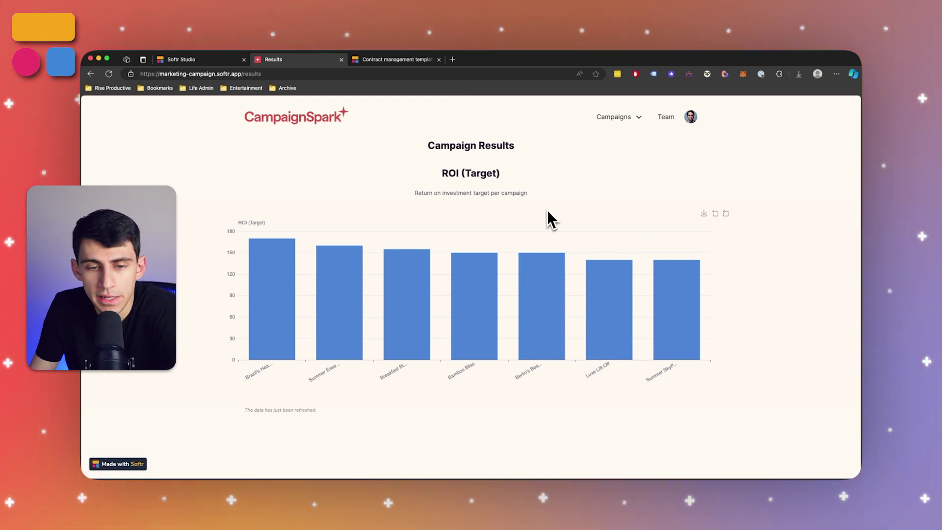
scroll(550, 219, down, 10)
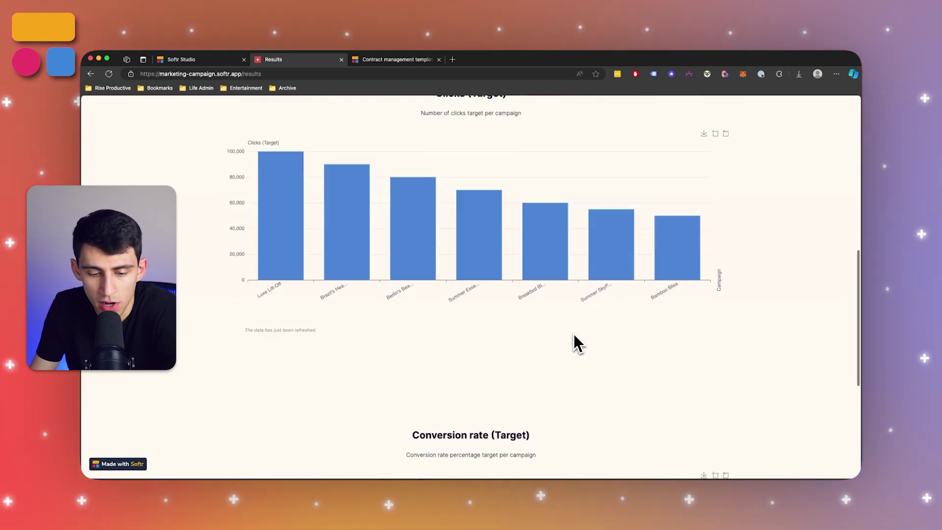
scroll(573, 335, down, 5)
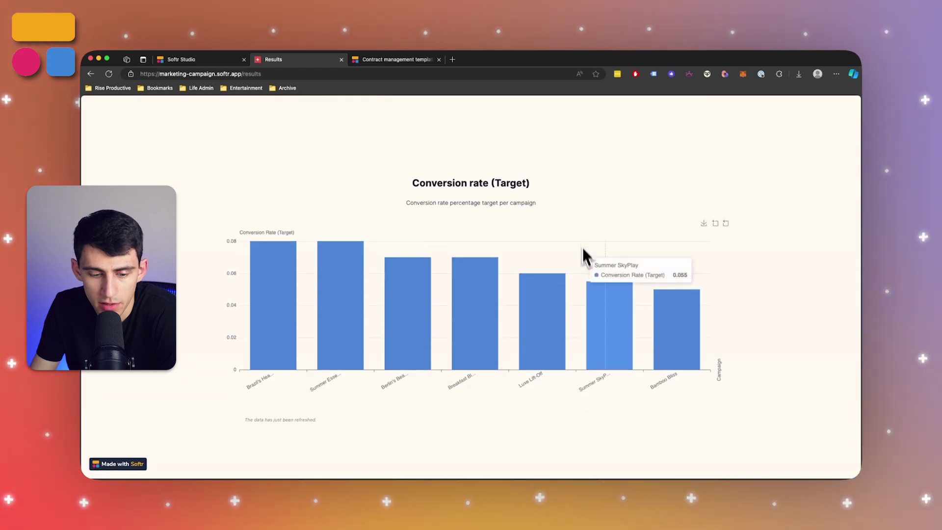
scroll(587, 265, up, 15)
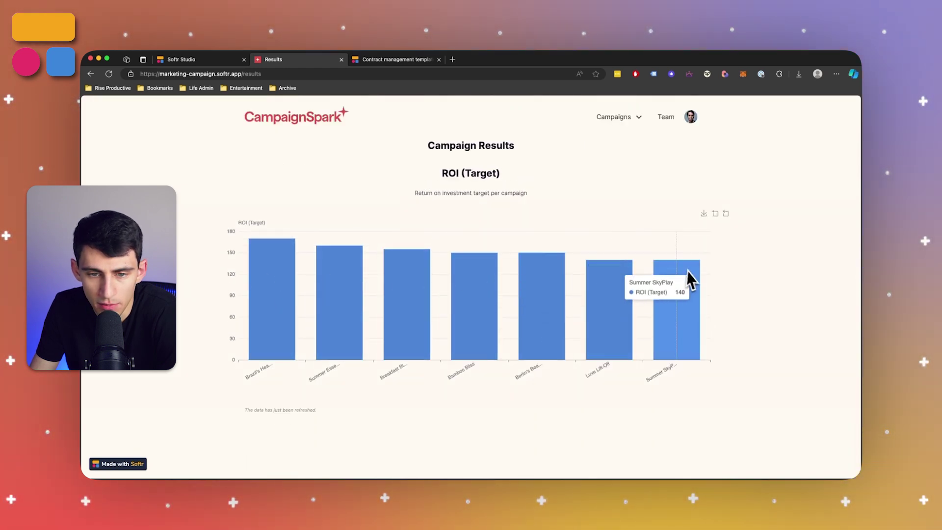
scroll(334, 310, down, 1)
scroll(334, 309, up, 1)
scroll(329, 293, down, 3)
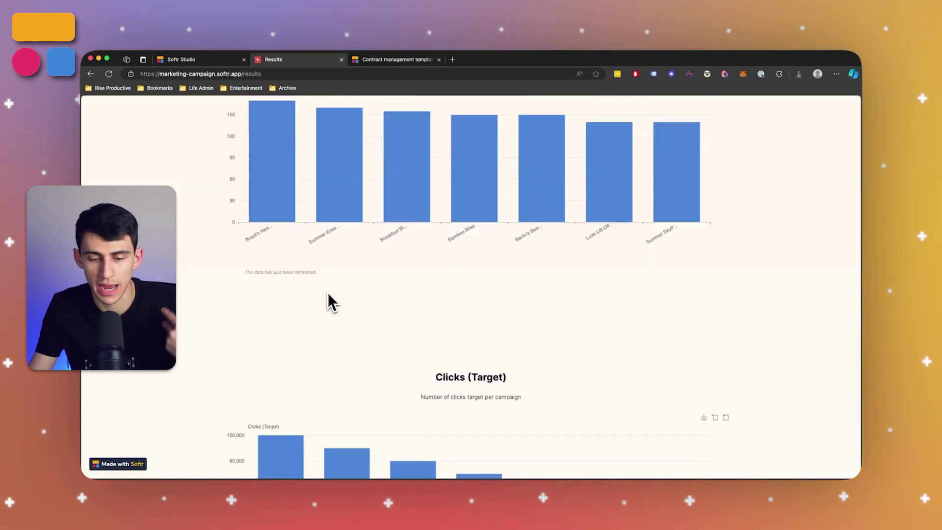
scroll(328, 299, down, 10)
scroll(442, 310, up, 15)
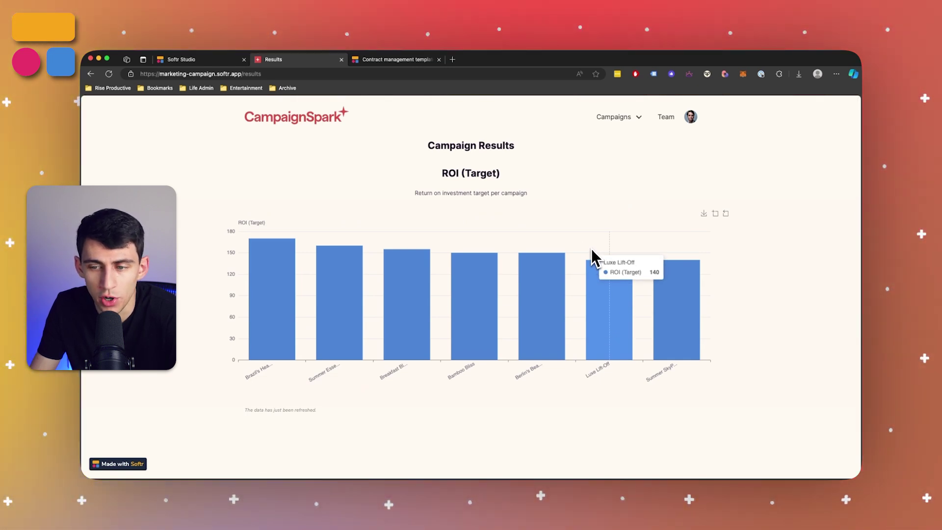
key(super+r)
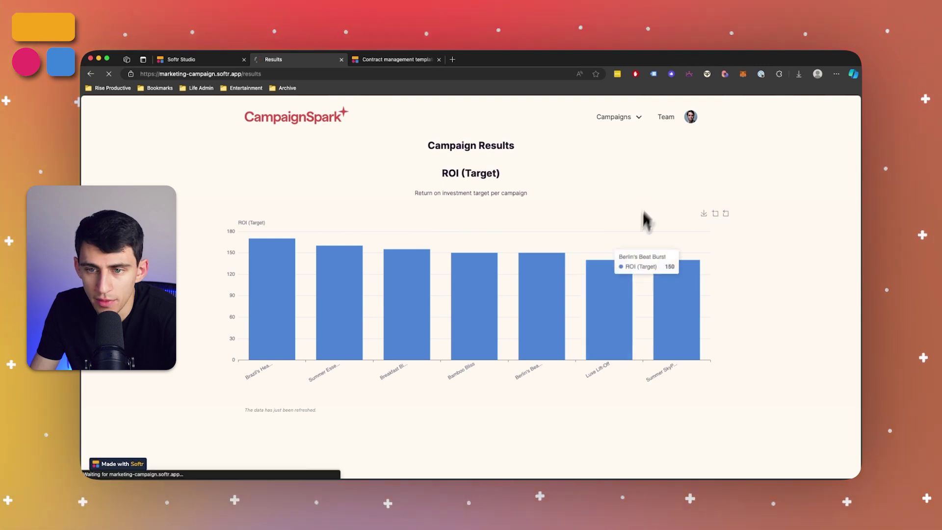
- Open the campaign Budgets page and inspect individual campaign slices of the spend pie chart
click(630, 119)
click(614, 182)
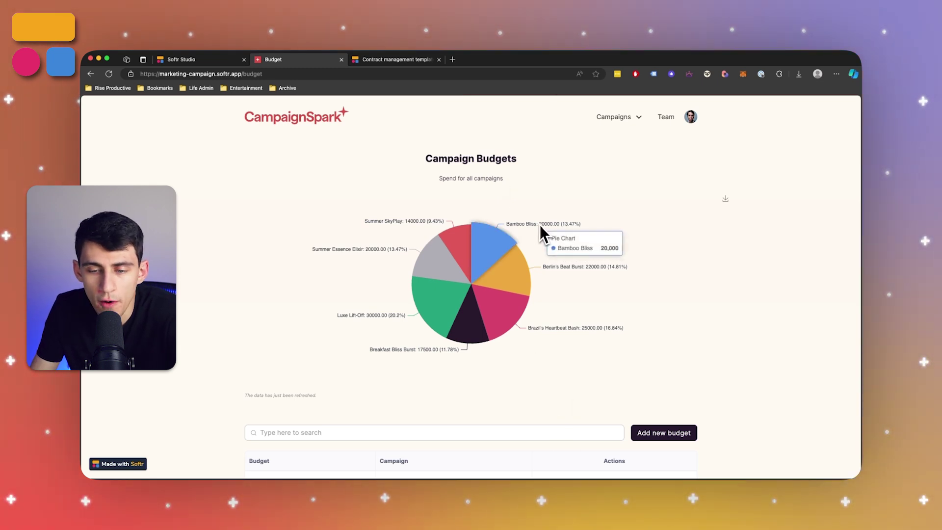
mouse_move(506, 249)
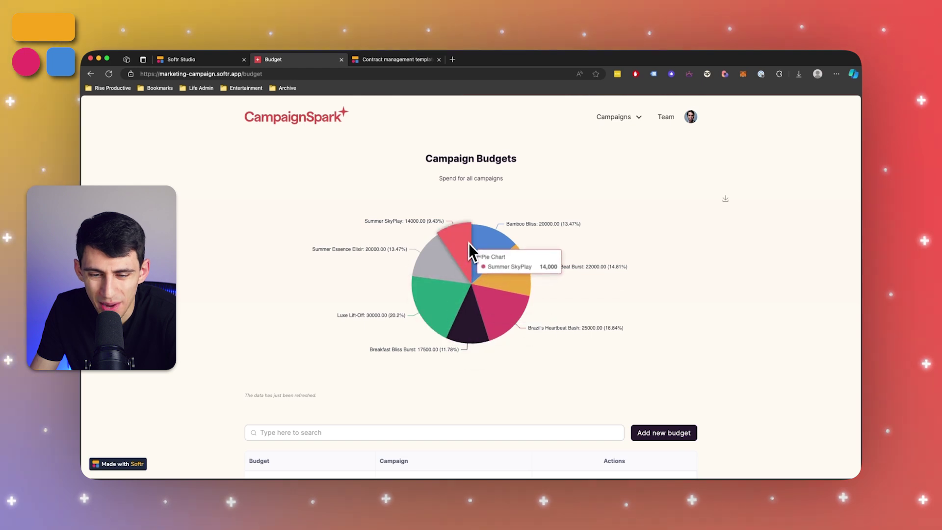
mouse_move(478, 244)
mouse_move(482, 317)
- Review the campaign budgets table, open the form for adding a new budget, and close it without adding a record
scroll(481, 317, down, 2)
scroll(482, 317, down, 3)
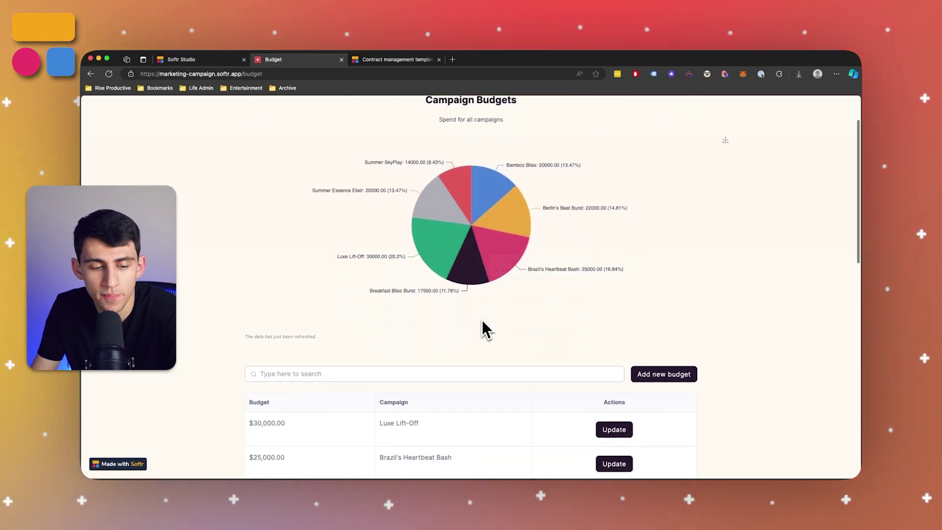
scroll(500, 304, down, 3)
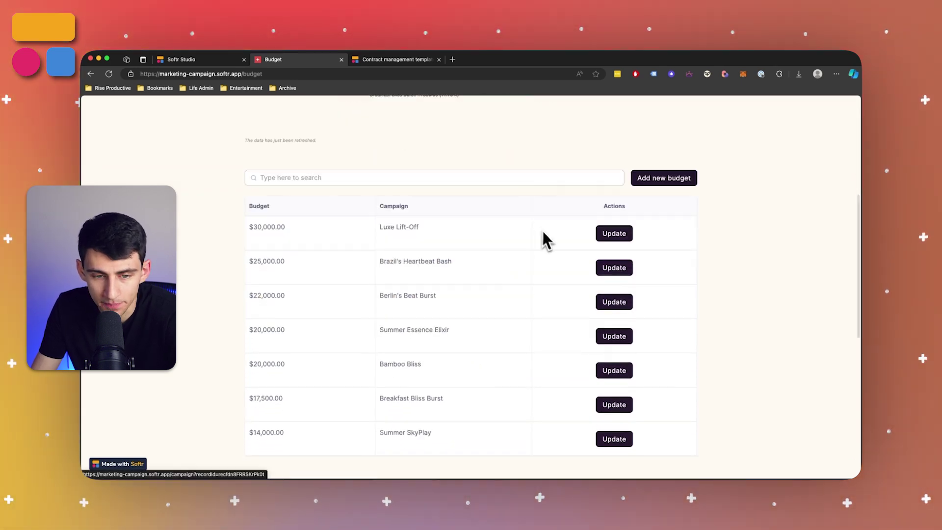
scroll(574, 275, up, 2)
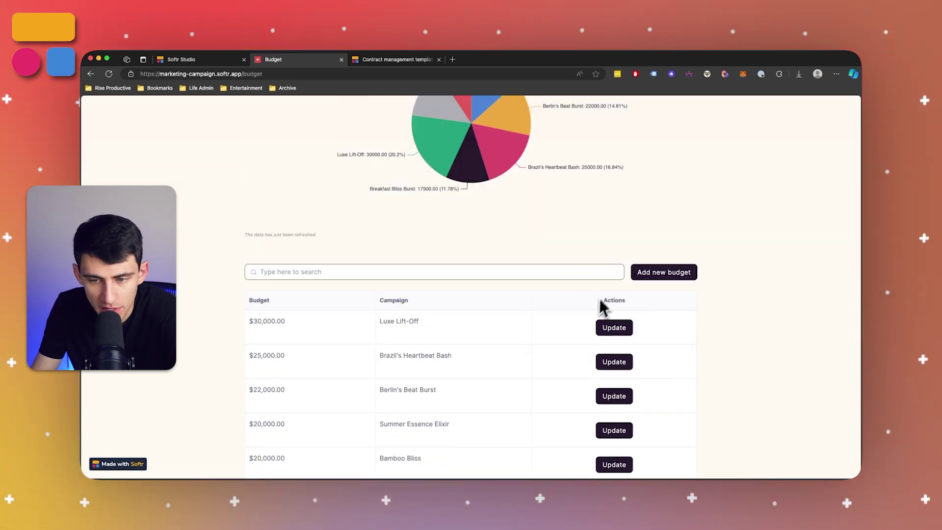
click(650, 273)
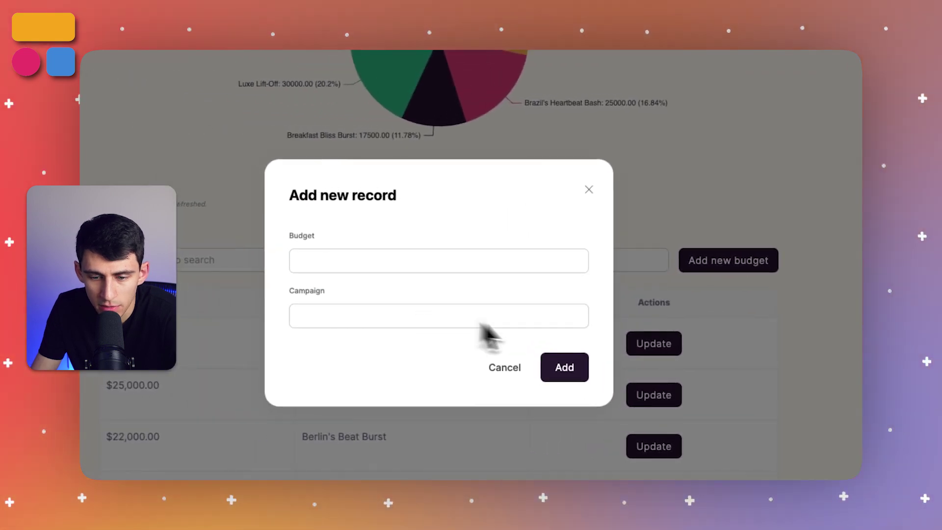
click(589, 189)
- Update the Luxe Lift-Off campaign's budget record to 25000
click(653, 343)
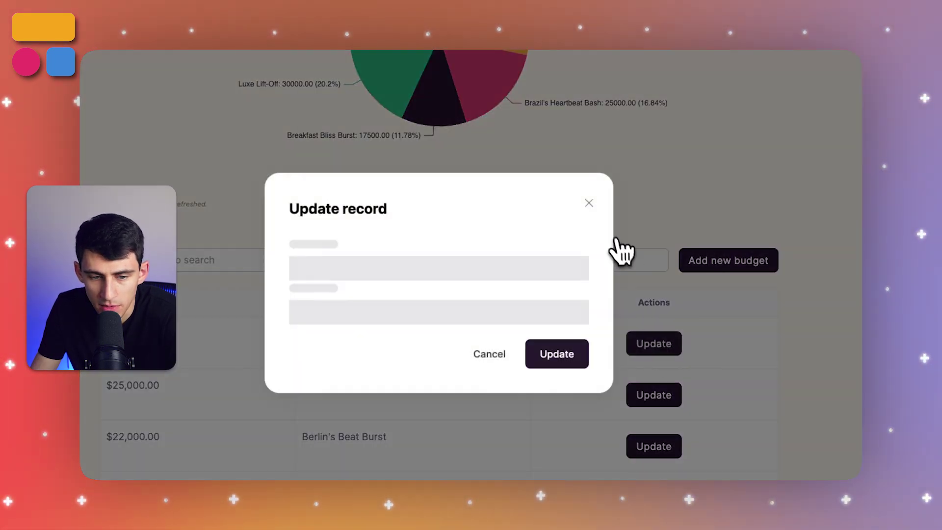
drag(565, 268, 275, 269)
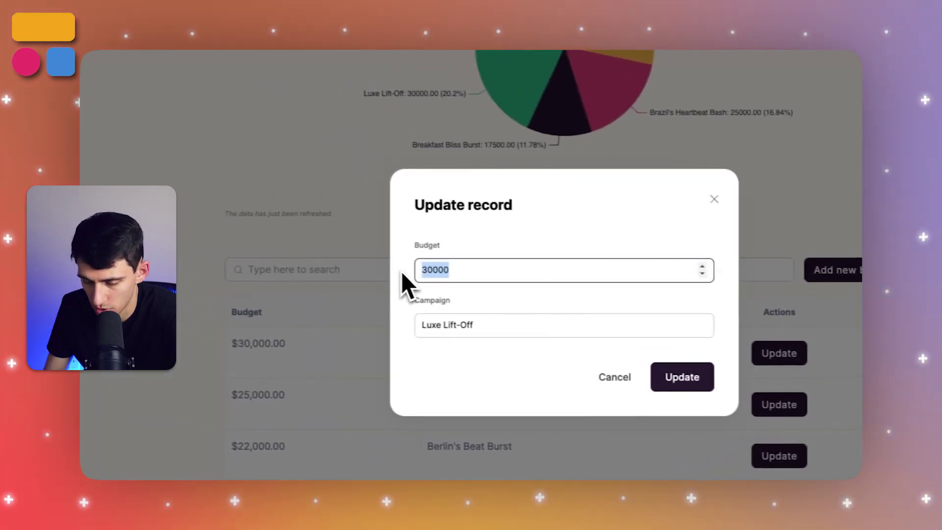
text(25000)
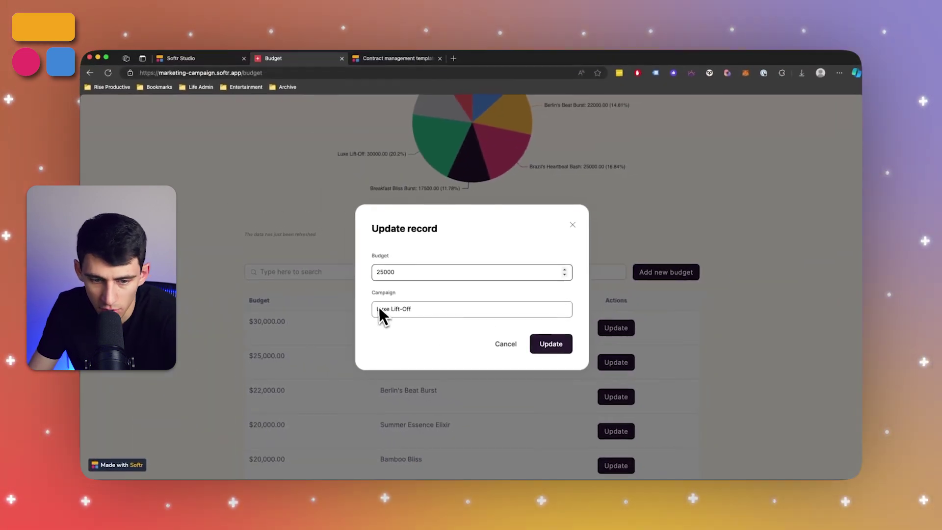
click(536, 343)
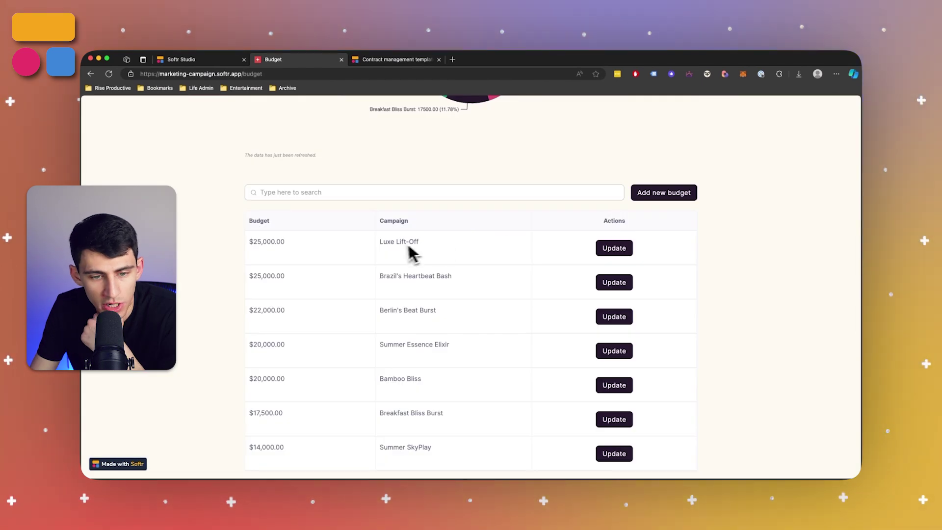
- Review the Quarterly Budgets bar chart below the budgets table
scroll(579, 270, down, 7)
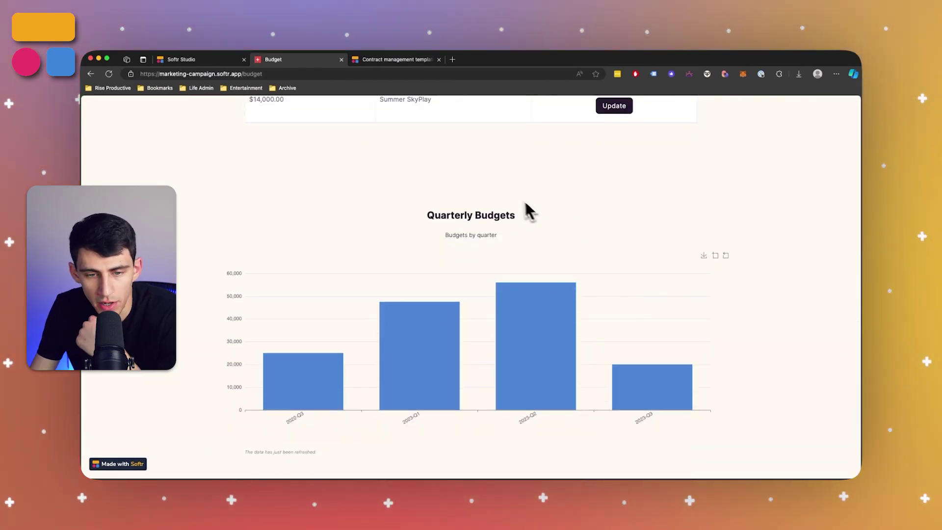
scroll(513, 206, down, 2)
mouse_move(511, 262)
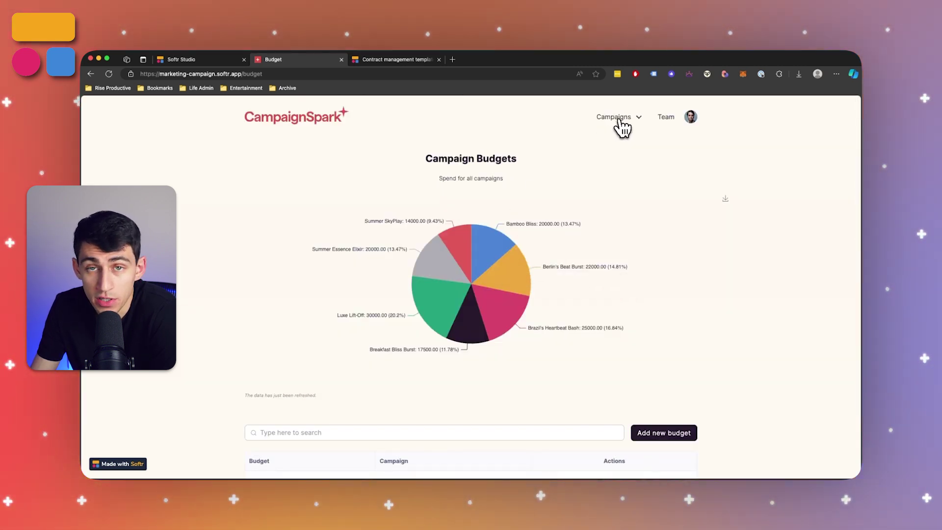
- Open the Team page and inspect the Admin member's profile form, its role options, and the card's additional actions without changing anything
click(665, 117)
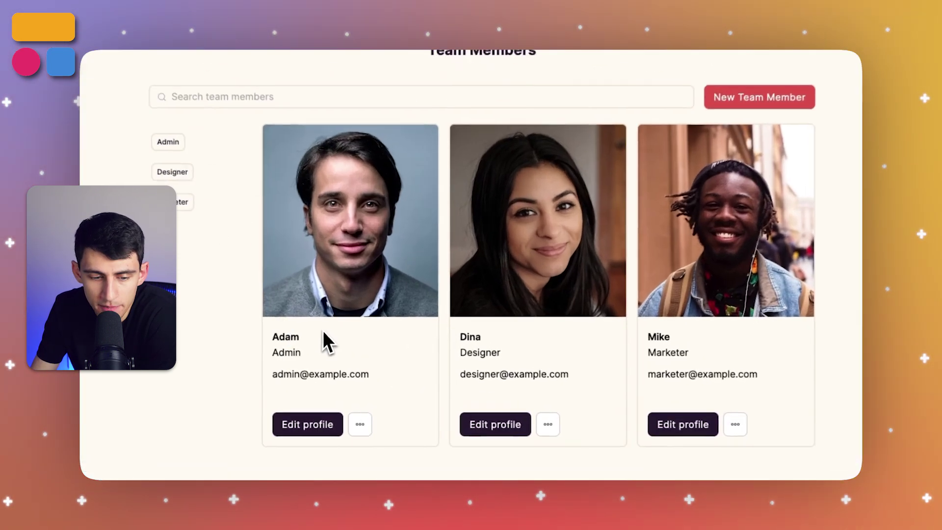
double_click(464, 337)
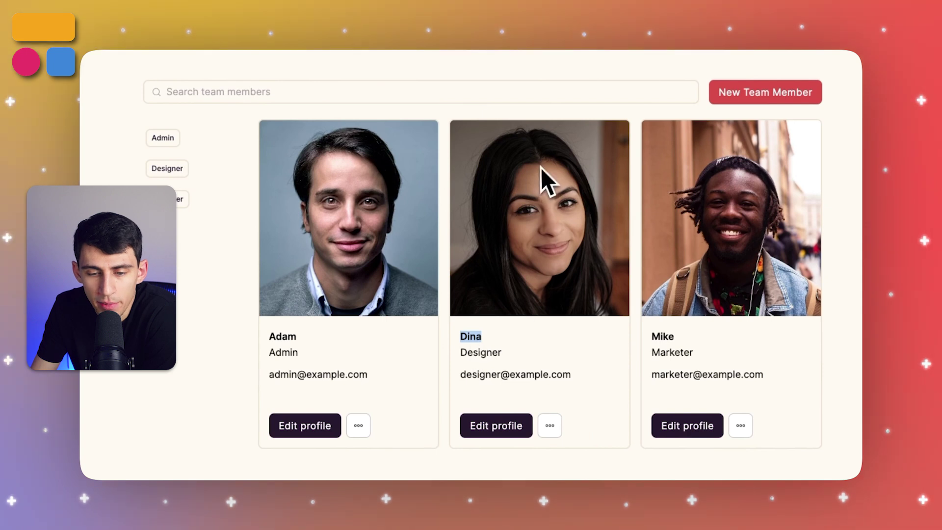
click(299, 421)
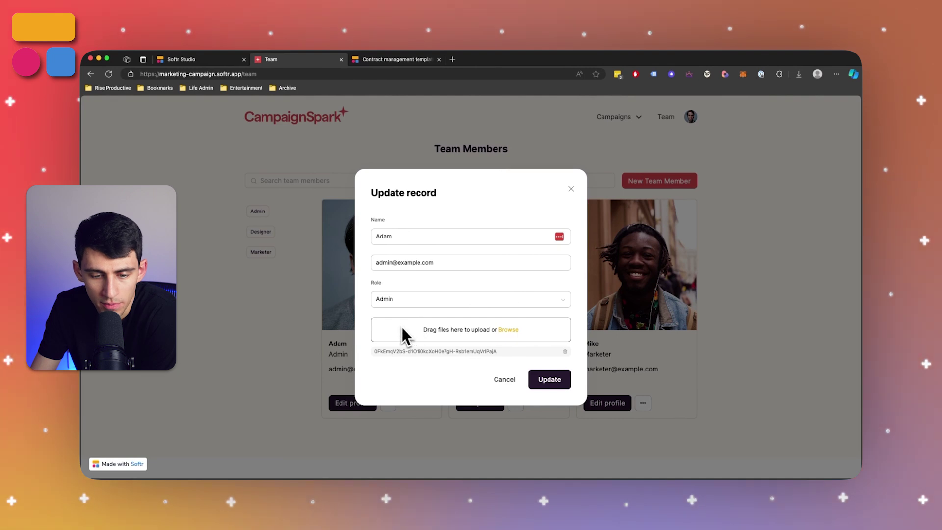
click(385, 299)
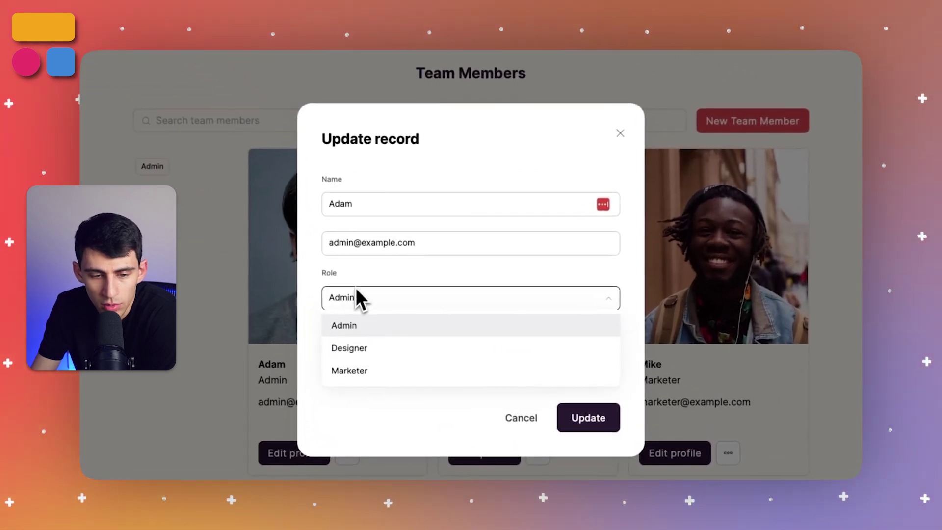
click(395, 298)
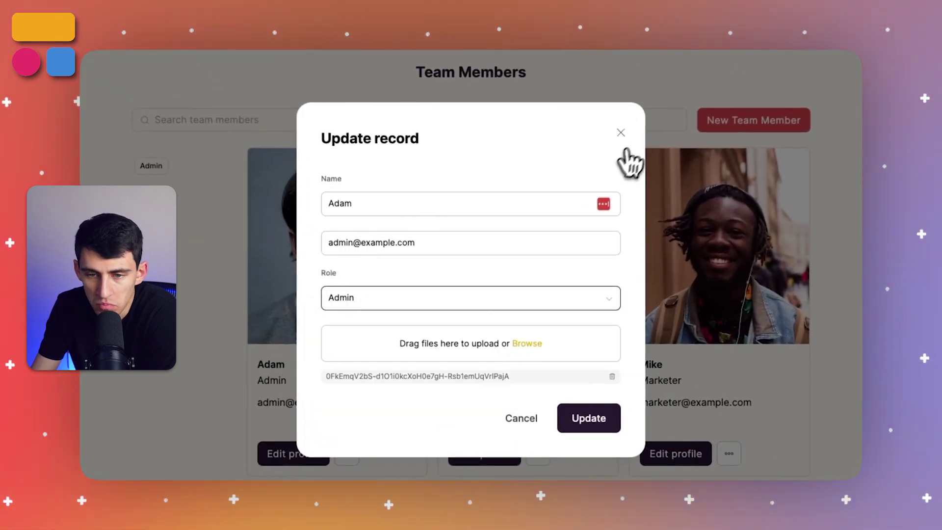
click(622, 134)
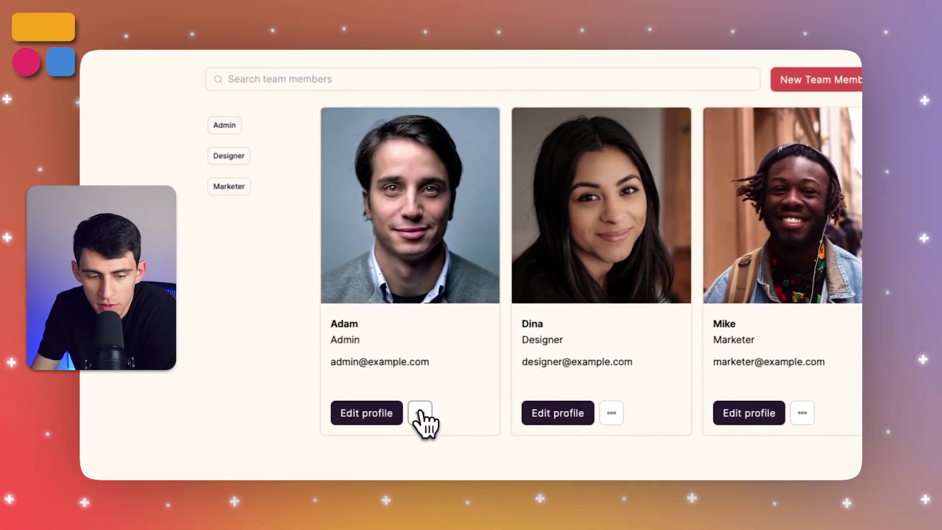
click(420, 413)
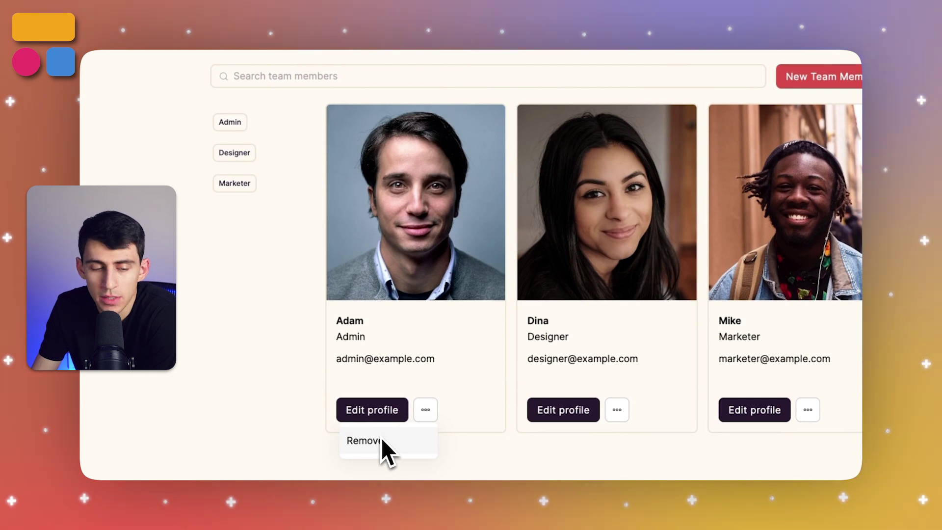
click(381, 368)
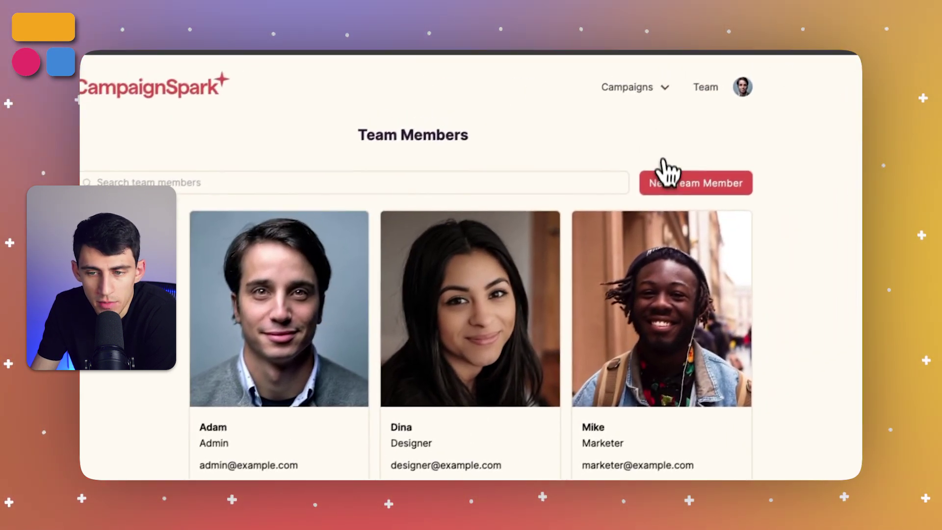
- View the blank new team member form, close it, and return to the All Campaigns home page
click(666, 172)
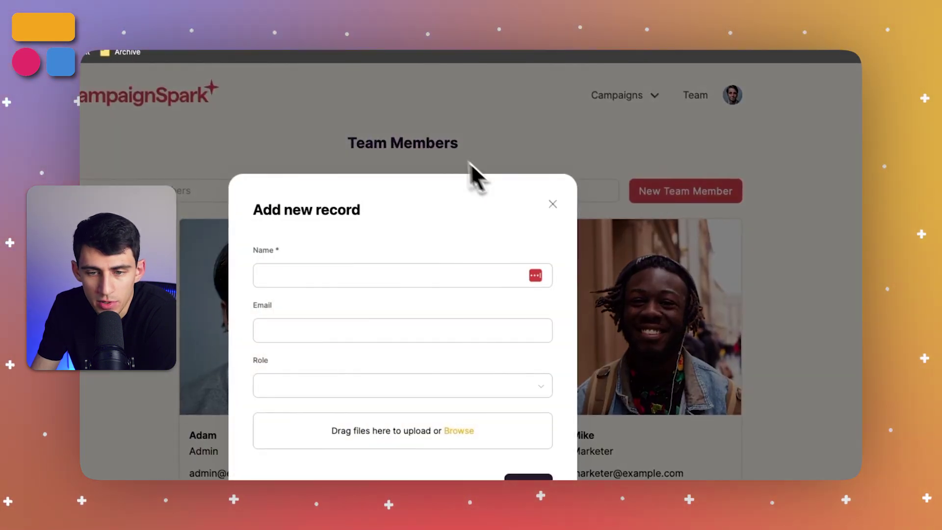
click(552, 203)
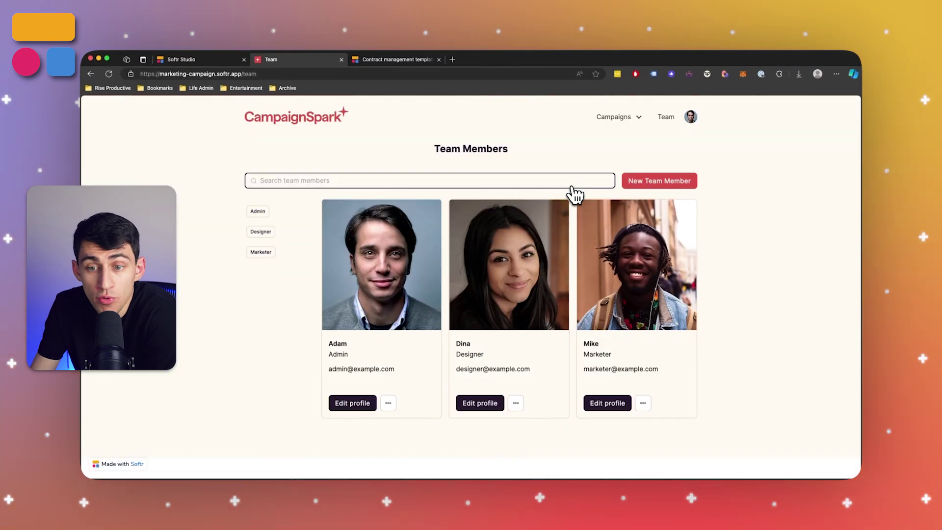
click(321, 126)
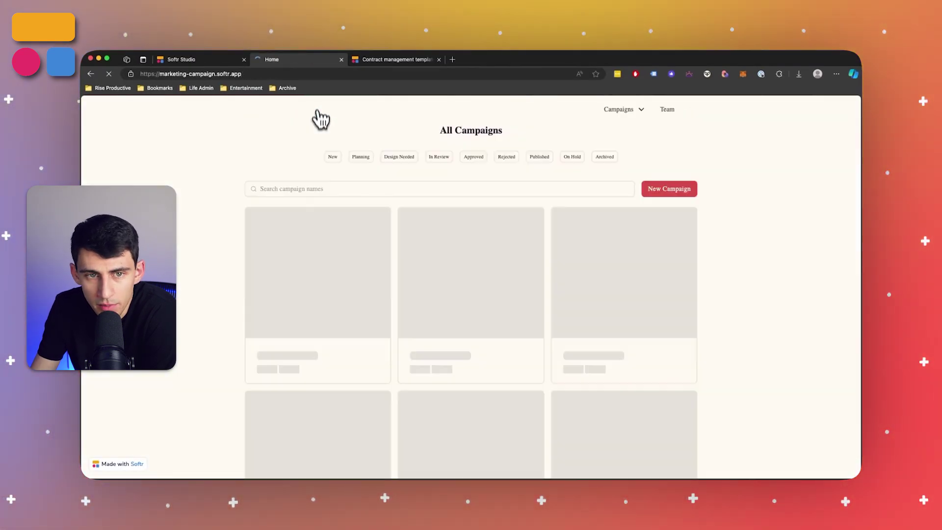